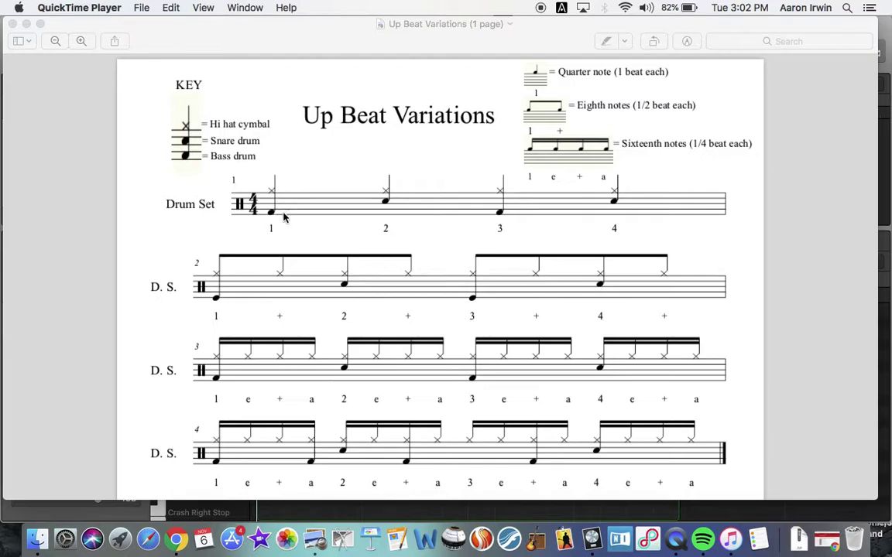
Step: Bring the drum chart window to the front and look it over
click(259, 194)
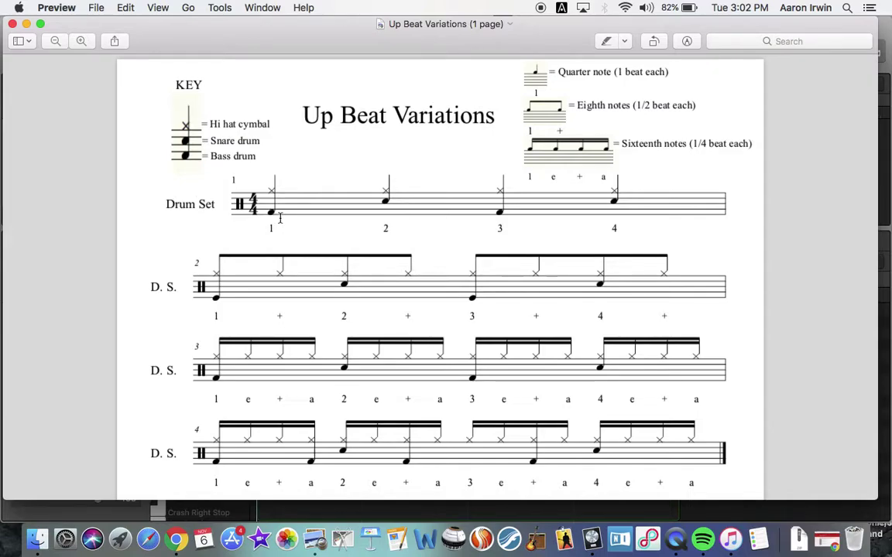
click(498, 220)
click(391, 201)
click(609, 205)
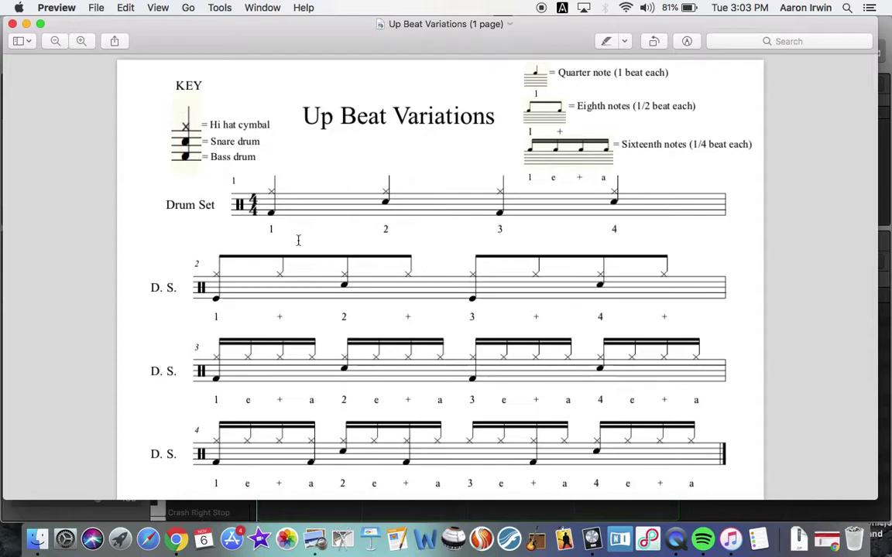
Step: In Logic, audition the Retro Rock kicks on beats 1 and 3 and snares on 2 and 4
click(135, 517)
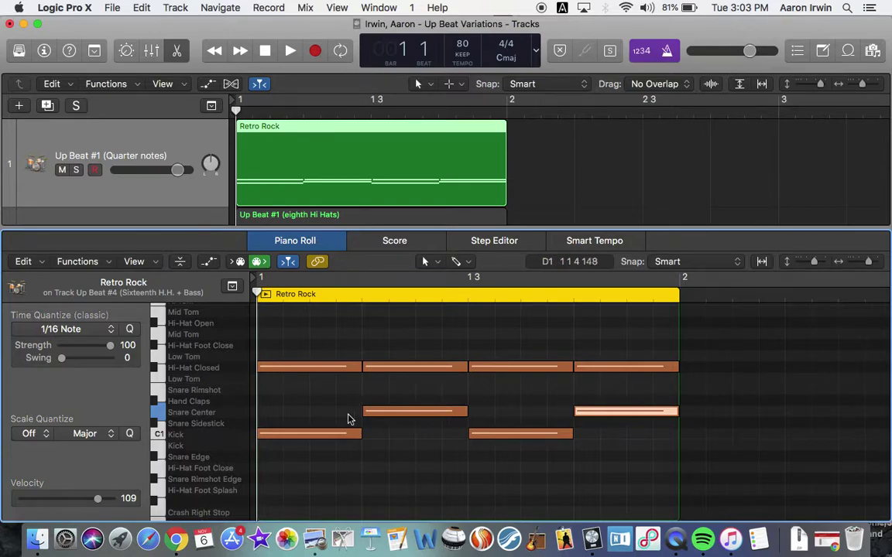
click(311, 439)
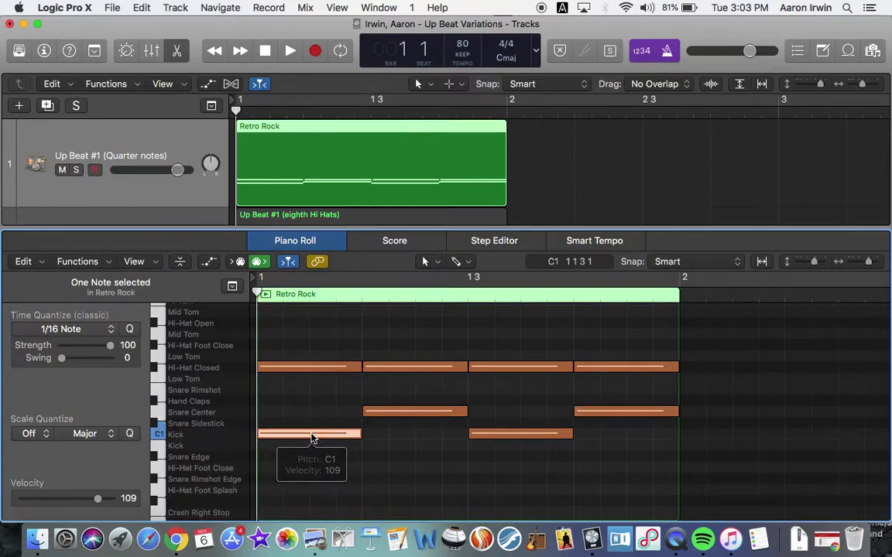
click(408, 412)
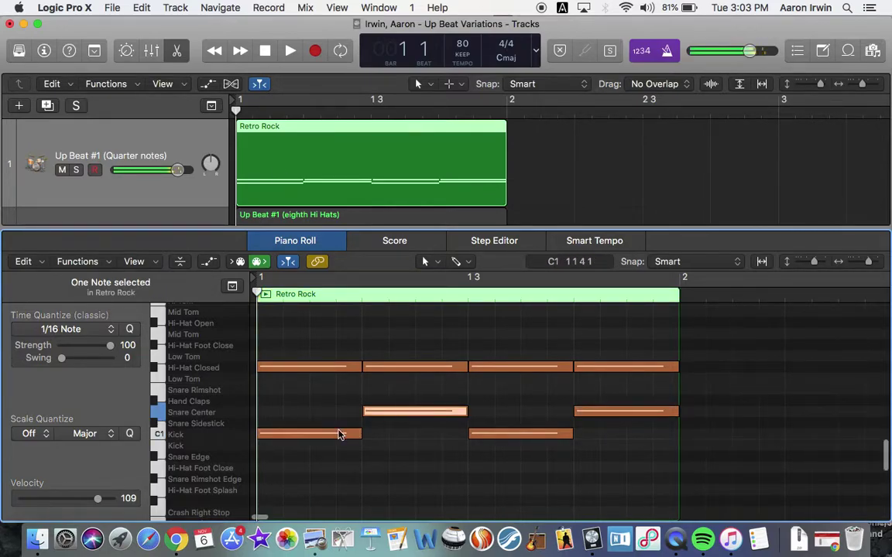
click(340, 433)
click(387, 413)
click(520, 437)
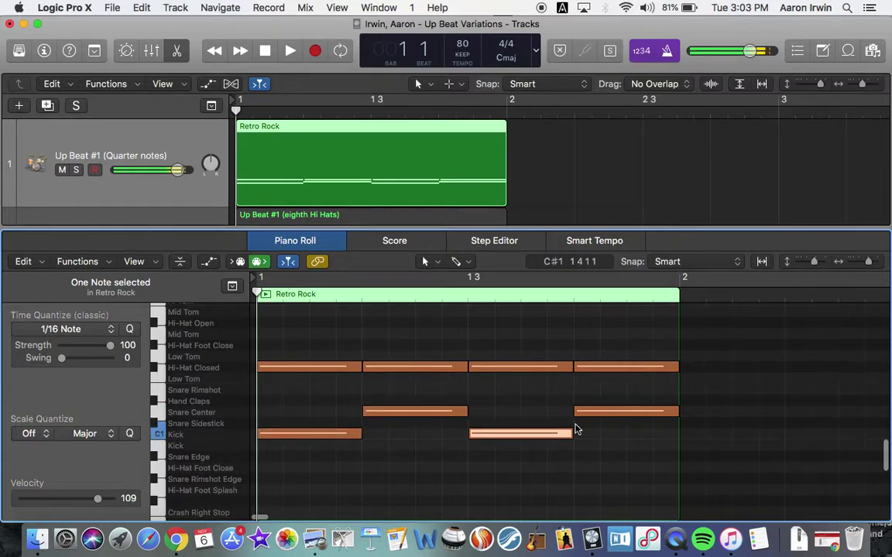
click(588, 413)
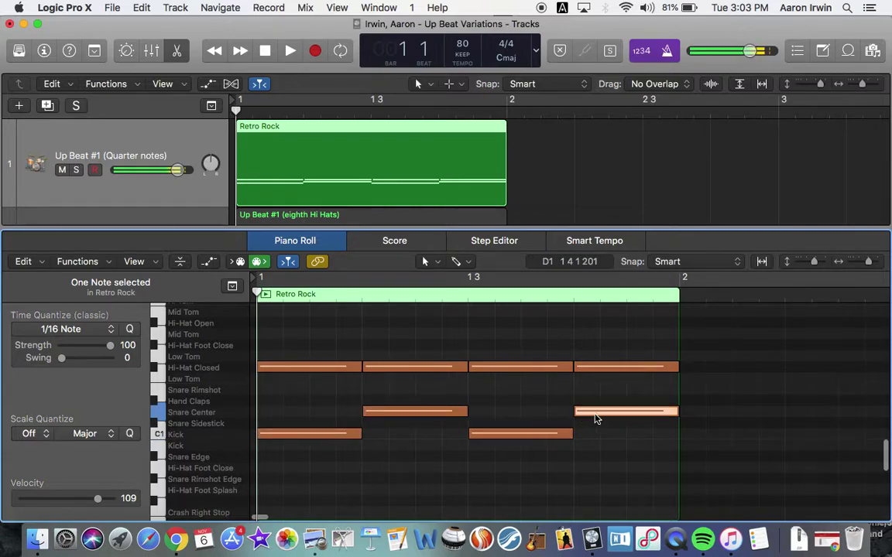
Step: Audition the four quarter-note closed hi-hats of the Retro Rock beat
click(308, 370)
click(397, 367)
click(516, 368)
click(593, 370)
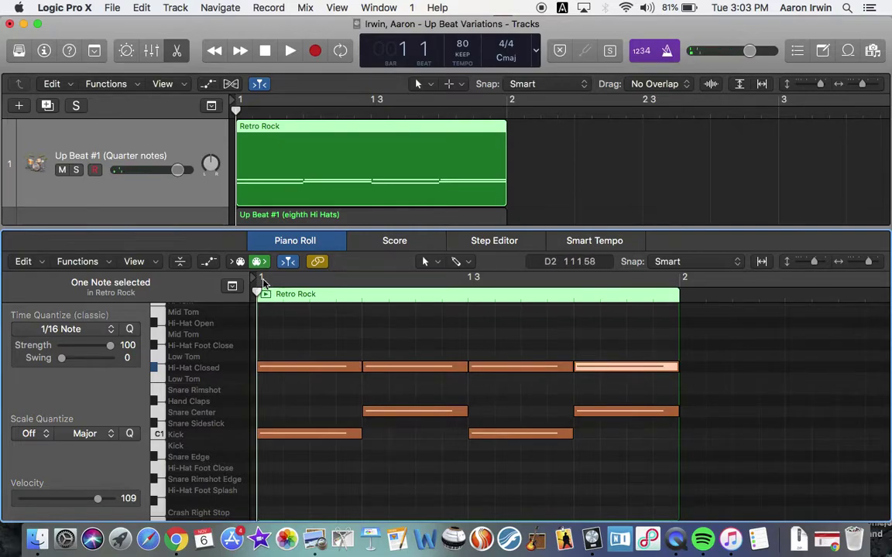
scroll(403, 313, up, 5)
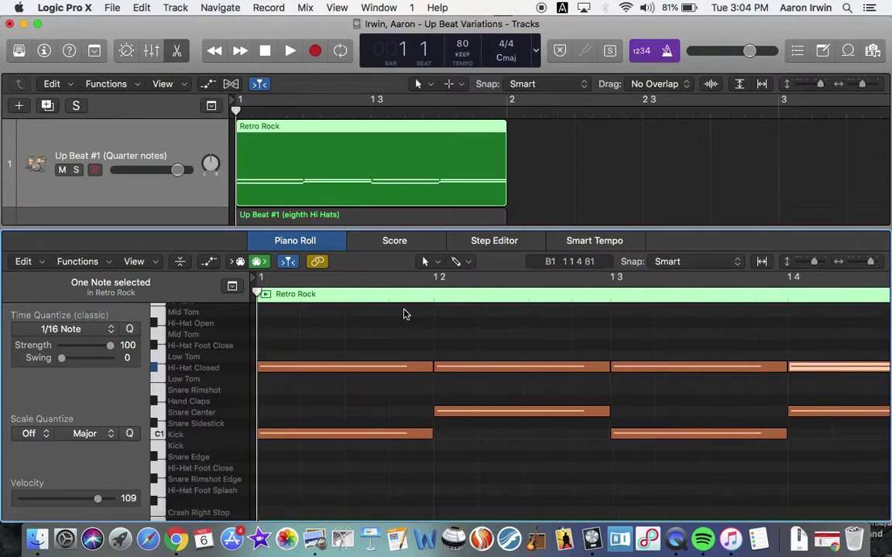
scroll(403, 314, down, 1)
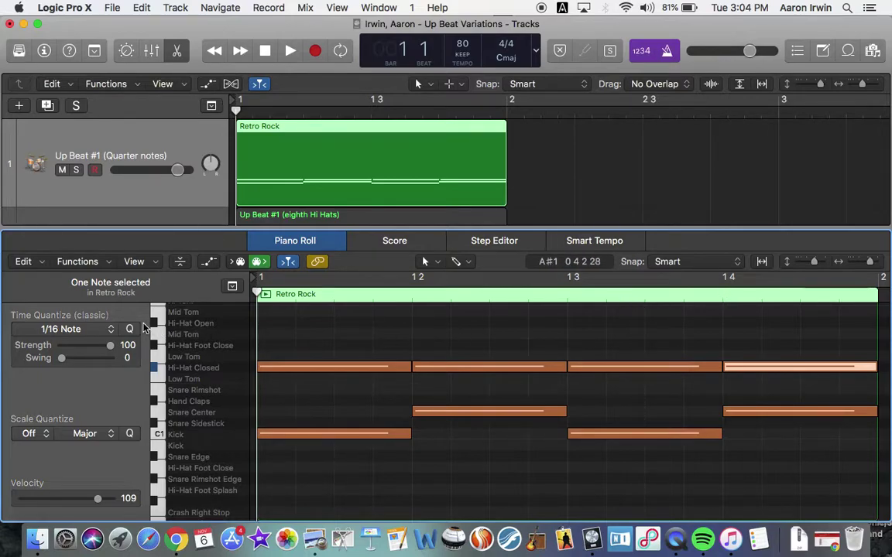
Step: Delete the Retro Rock region and show the on-screen musical keyboard
click(348, 139)
key(Delete)
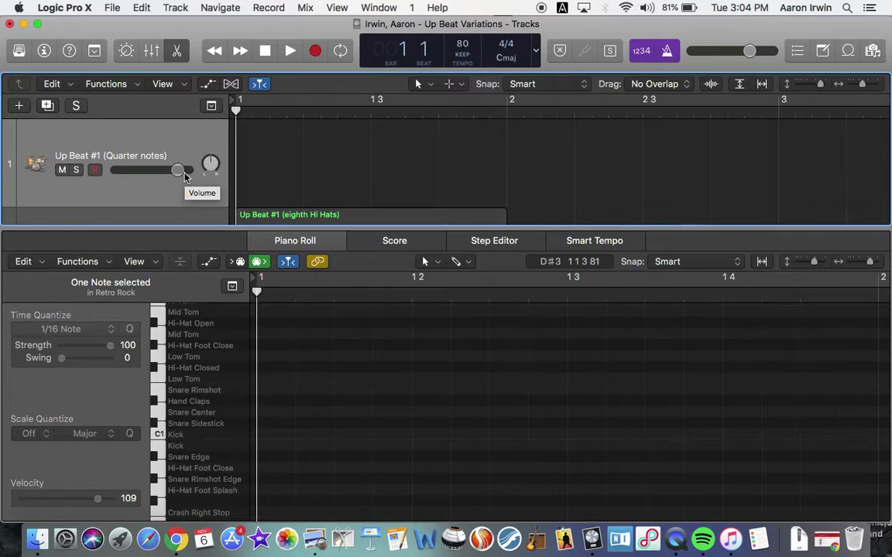
click(379, 8)
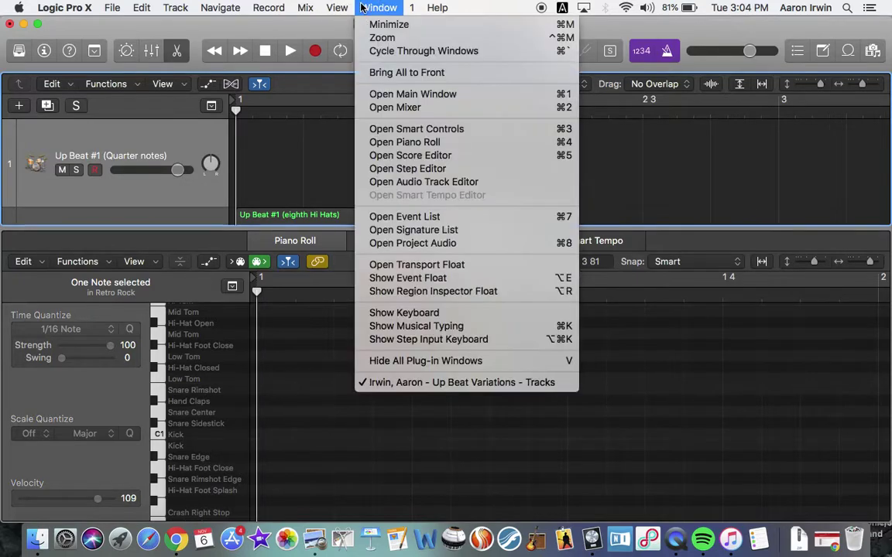
click(391, 313)
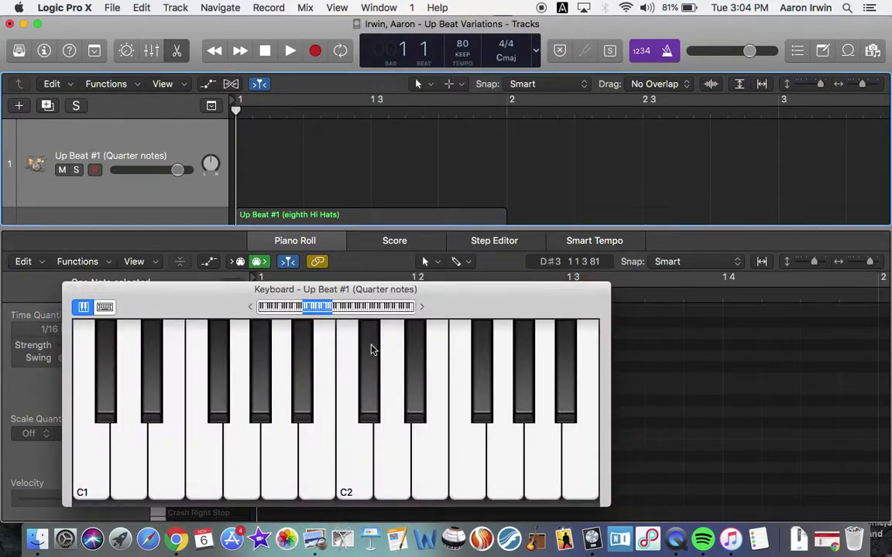
Step: Test the C1 kick on the keyboard and move the keyboard window off the Piano Roll
click(86, 439)
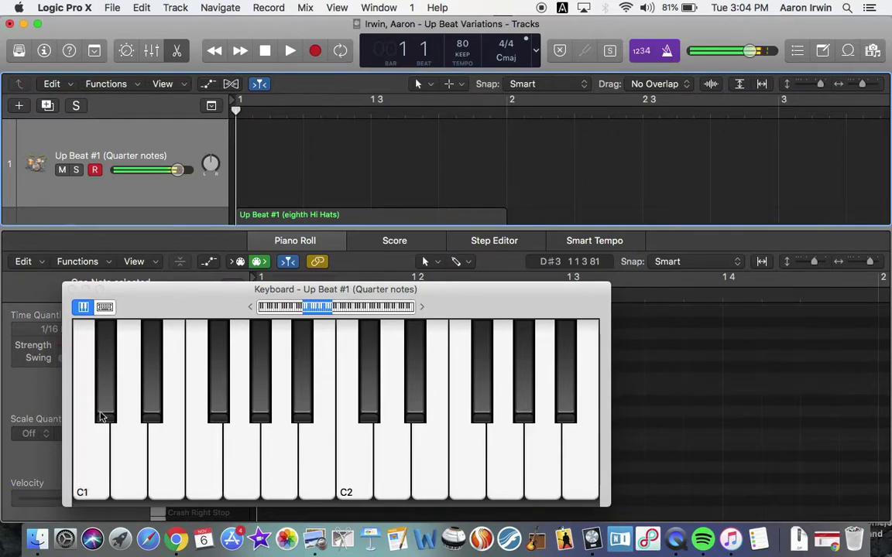
click(100, 433)
drag(172, 316, 432, 113)
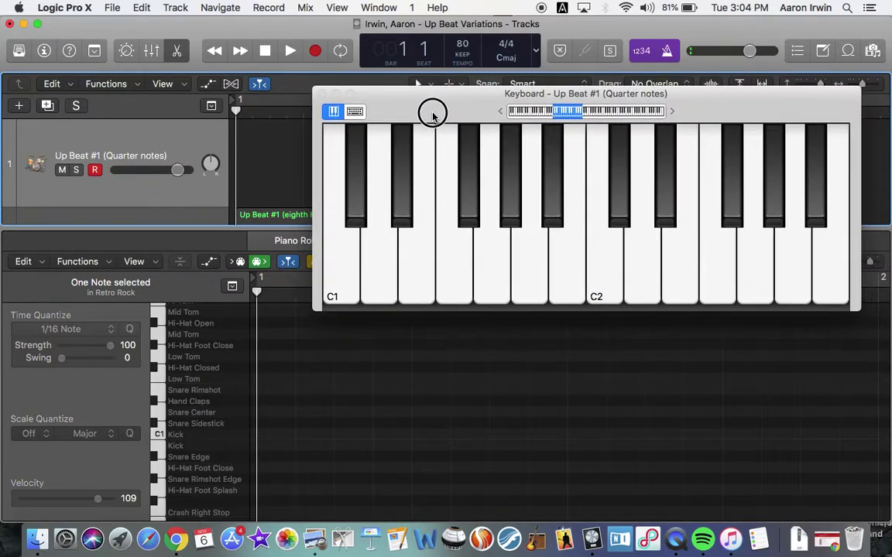
Step: Record one bar of quarter hi-hats with kicks on 1 and 3 and snares on 2 and 4
click(316, 51)
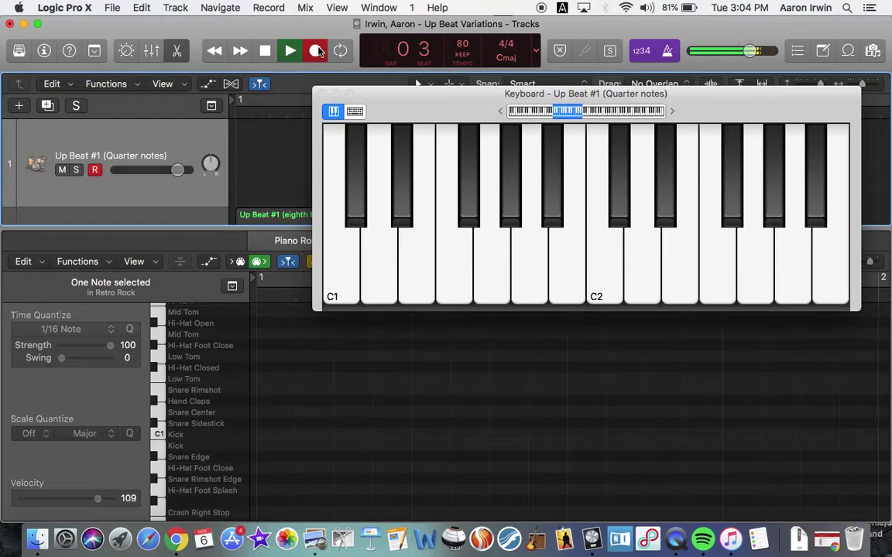
key(t)
key(a)
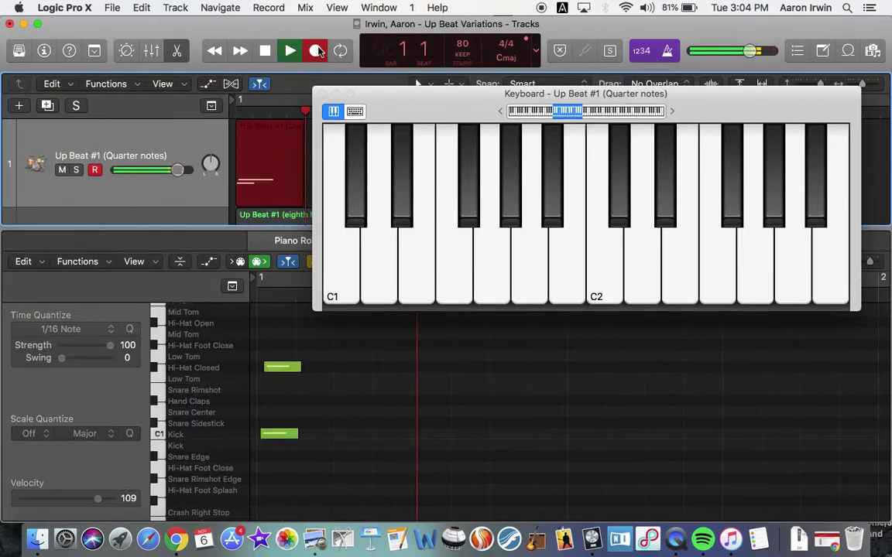
key(t)
key(s)
key(t)
key(a)
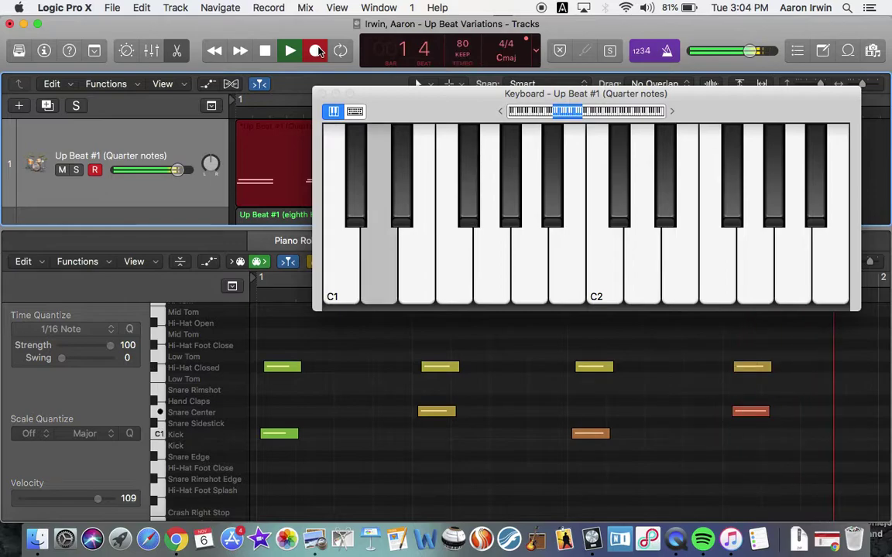
key(t)
key(a)
key(t)
key(s)
key(space)
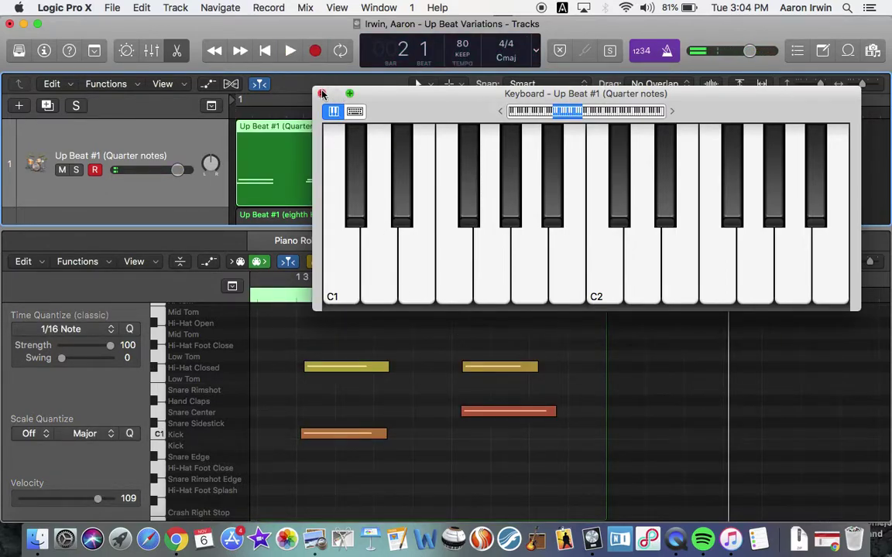
Step: Move the Keyboard window aside and bring the recorded notes into view
drag(403, 110, 845, 301)
scroll(544, 281, left, 5)
scroll(543, 281, left, 5)
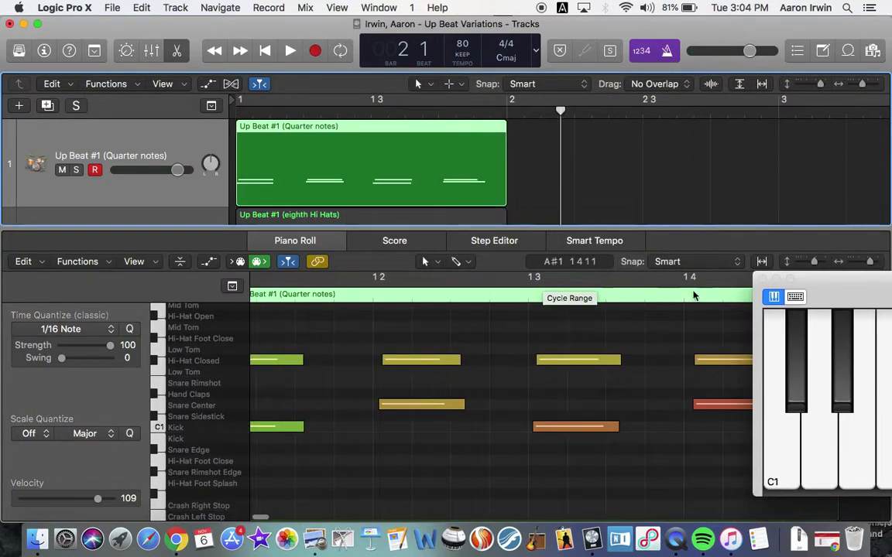
drag(824, 293, 891, 286)
scroll(608, 428, down, 5)
scroll(608, 428, right, 1)
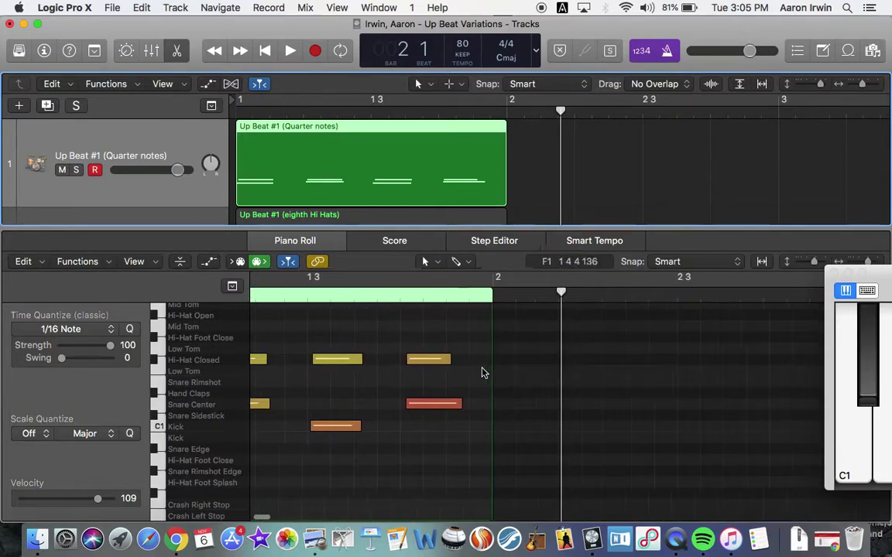
scroll(482, 373, left, 5)
click(286, 426)
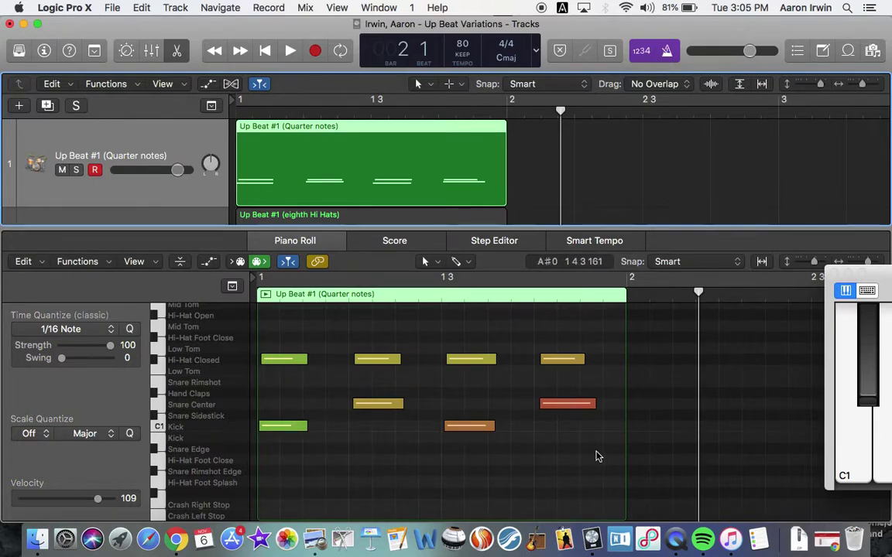
Step: Select all eight recorded notes and quantize them to 1/4 Note
drag(594, 454, 232, 298)
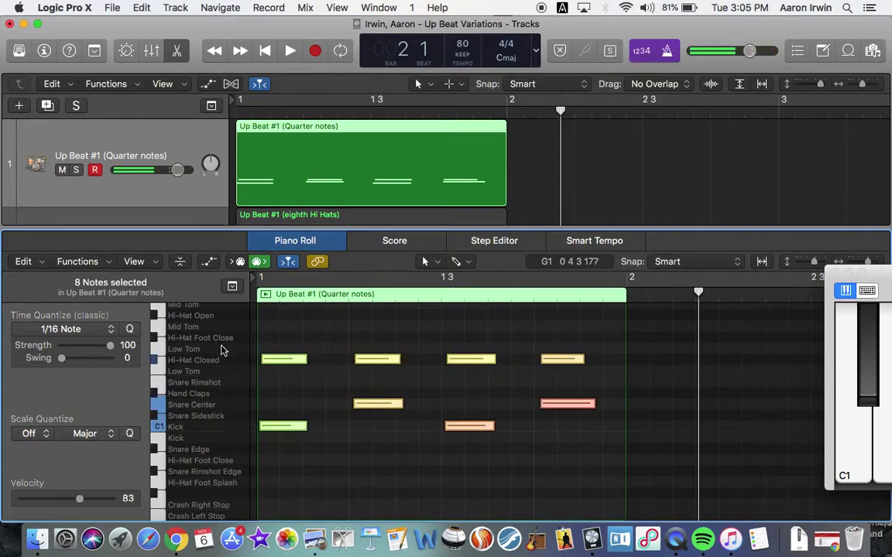
click(111, 330)
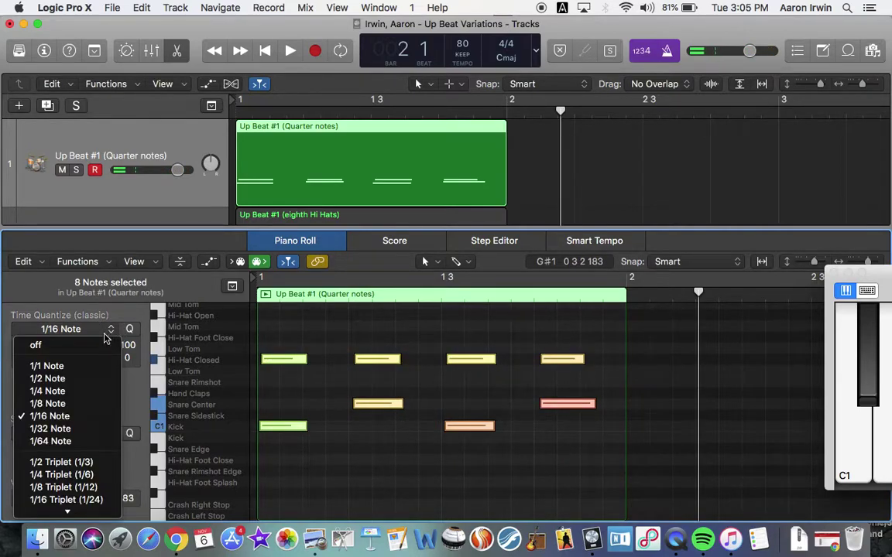
click(48, 392)
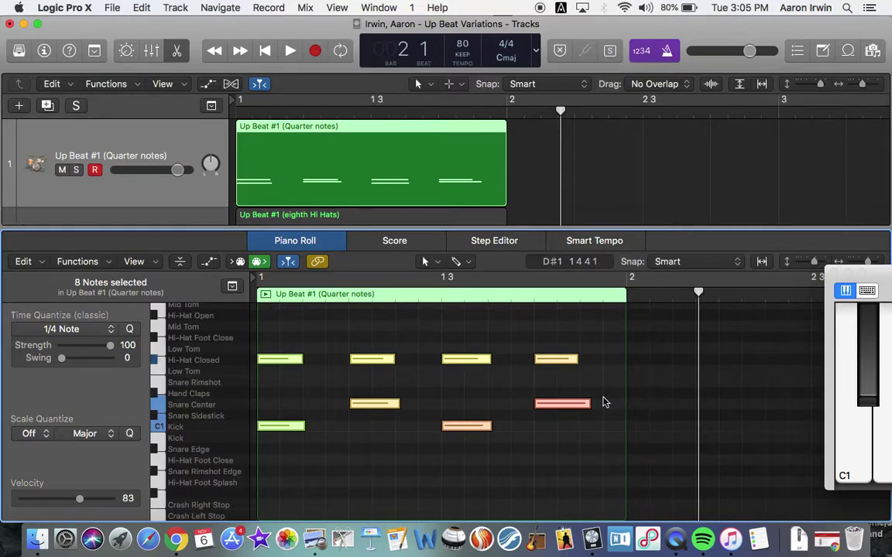
Step: Play the quantized beat back from the start twice
key(Return)
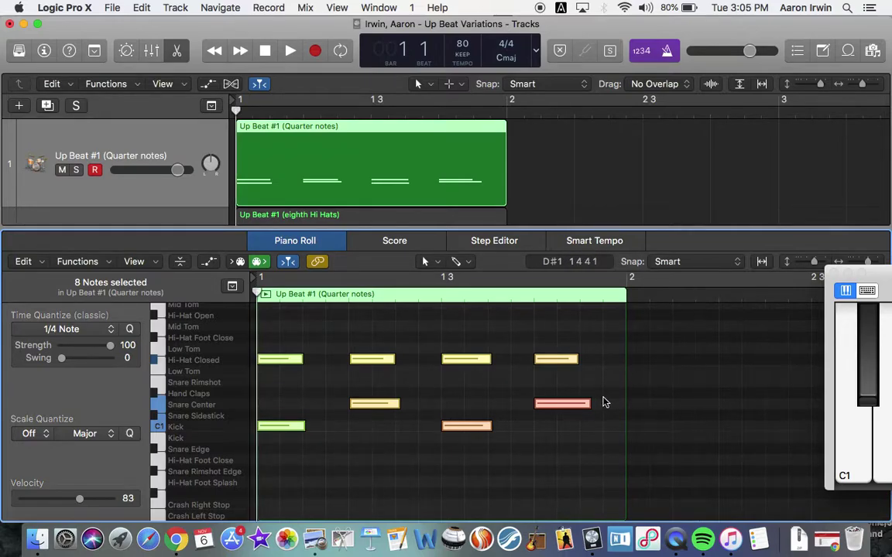
key(space)
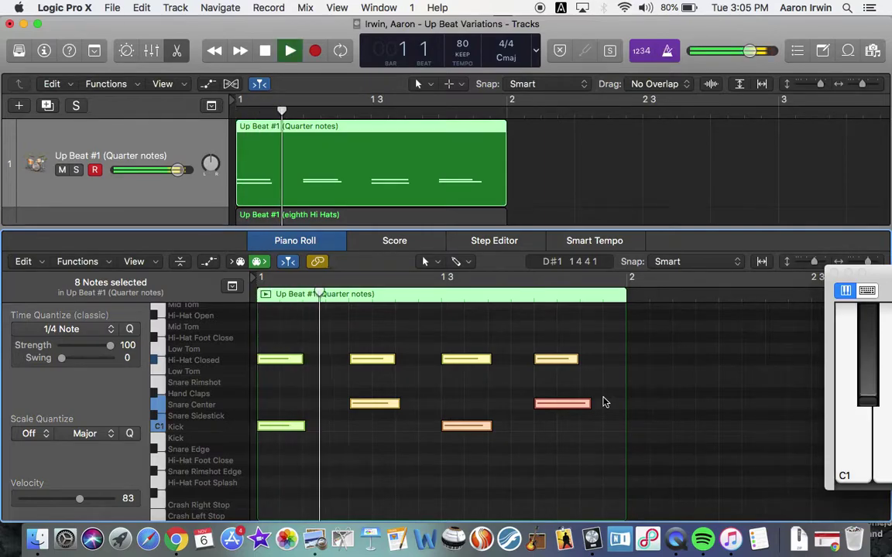
key(space)
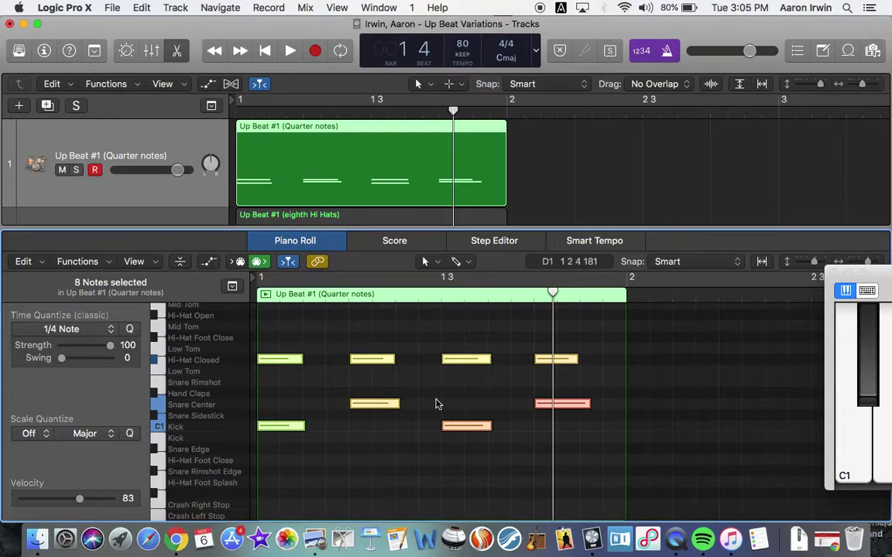
key(Return)
key(space)
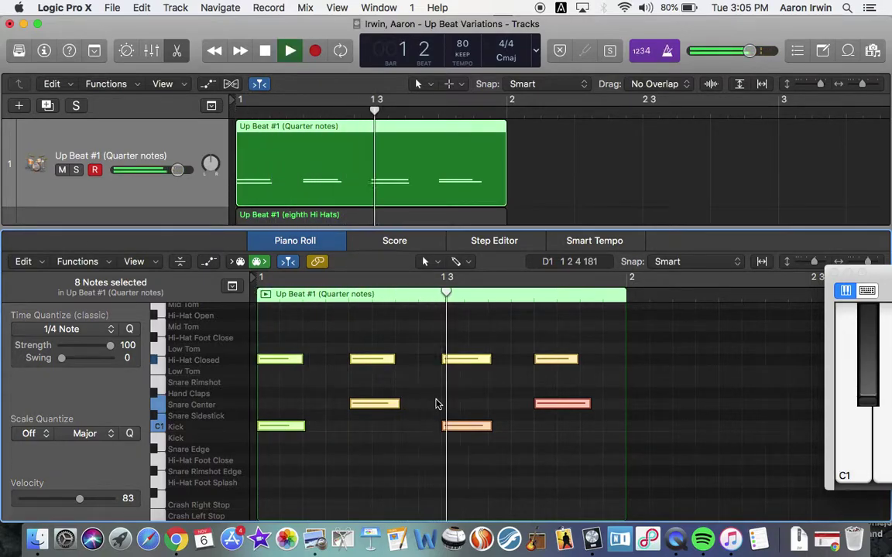
key(space)
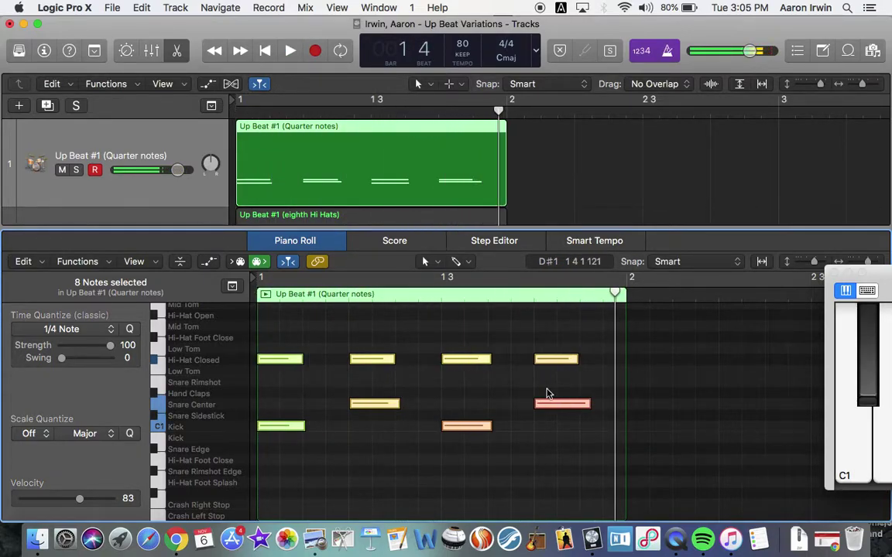
Step: Loop the Up Beat #1 region so it repeats out to bar 9
scroll(550, 157, down, 5)
scroll(549, 157, down, 5)
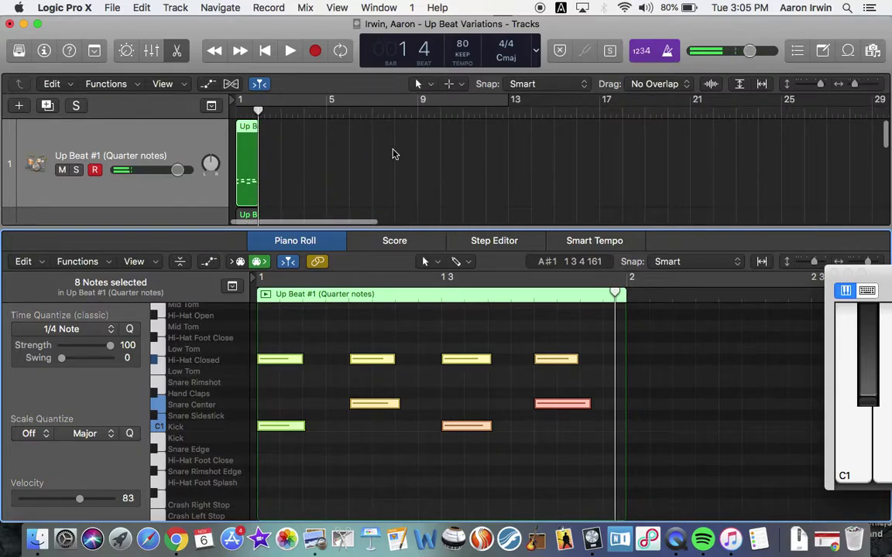
drag(263, 126, 418, 145)
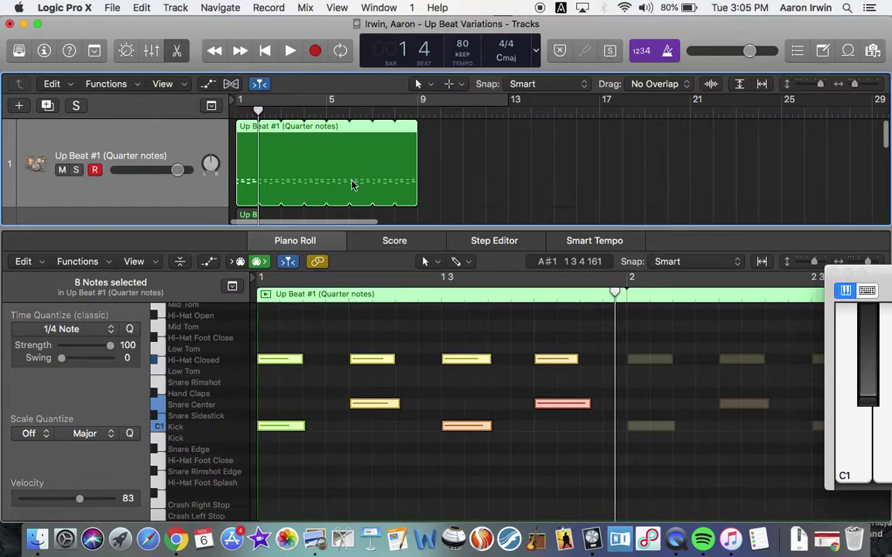
Step: Adjust the track heights and mute the quarter-note track
key(super+Up)
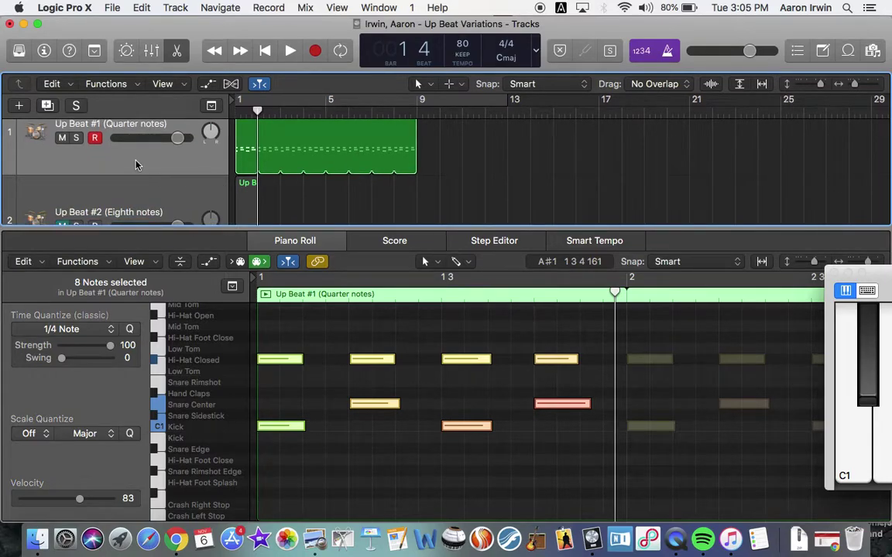
drag(120, 177, 120, 184)
key(ctrl+m)
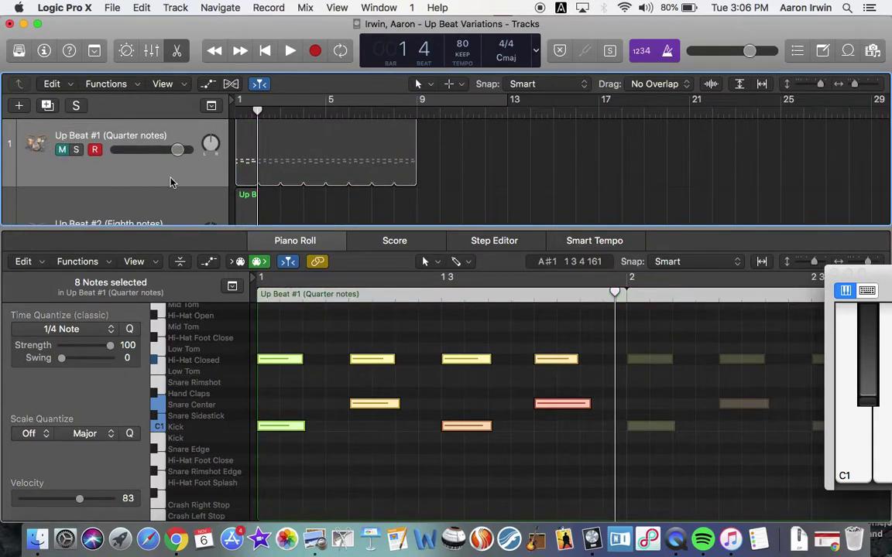
scroll(198, 192, down, 3)
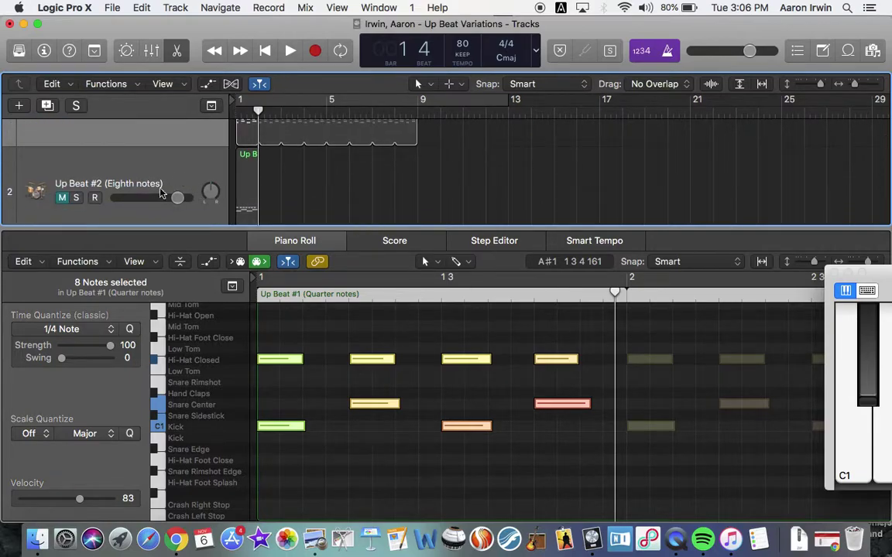
Step: Unmute and select the Up Beat #2 track, then select its eight closed hi-hat notes
click(62, 197)
click(89, 158)
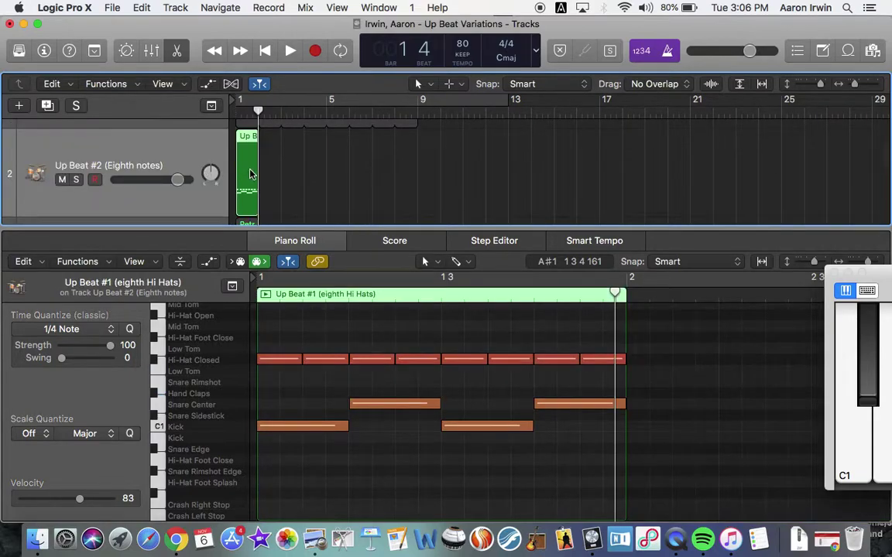
key(Return)
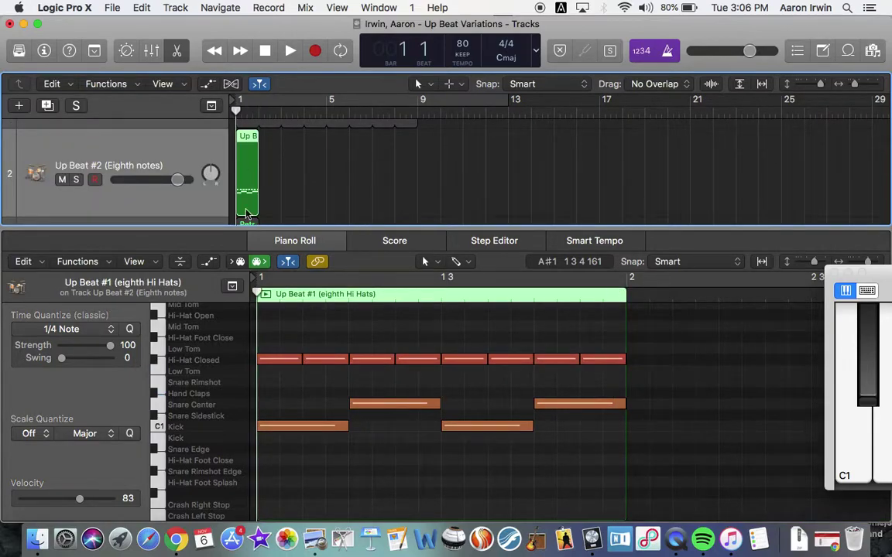
click(294, 344)
drag(254, 333, 592, 368)
scroll(321, 336, up, 5)
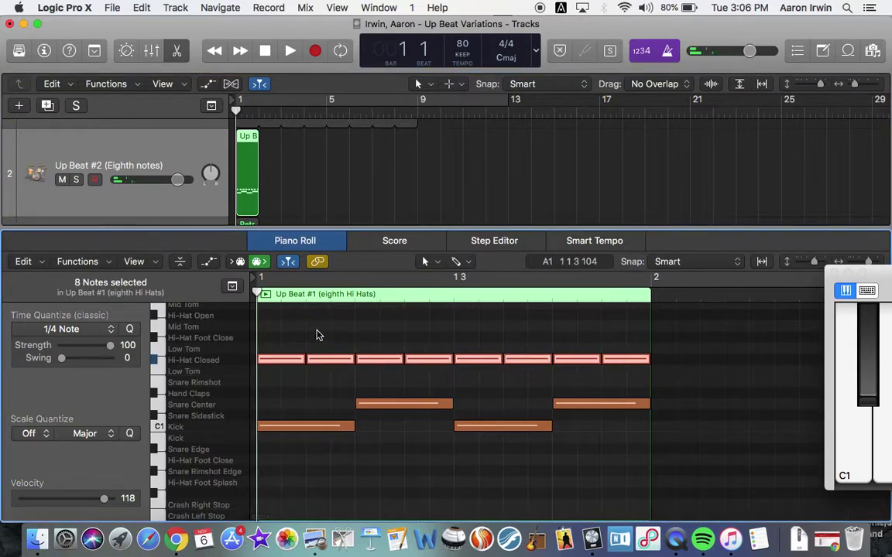
scroll(317, 336, up, 1)
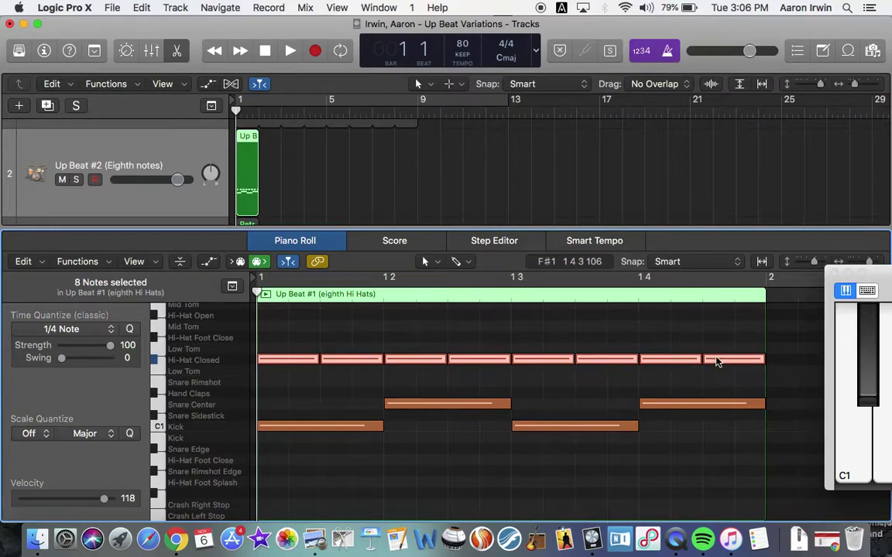
Step: Play back the eighth-note beat and move the keyboard window to the top right
mouse_move(717, 361)
key(space)
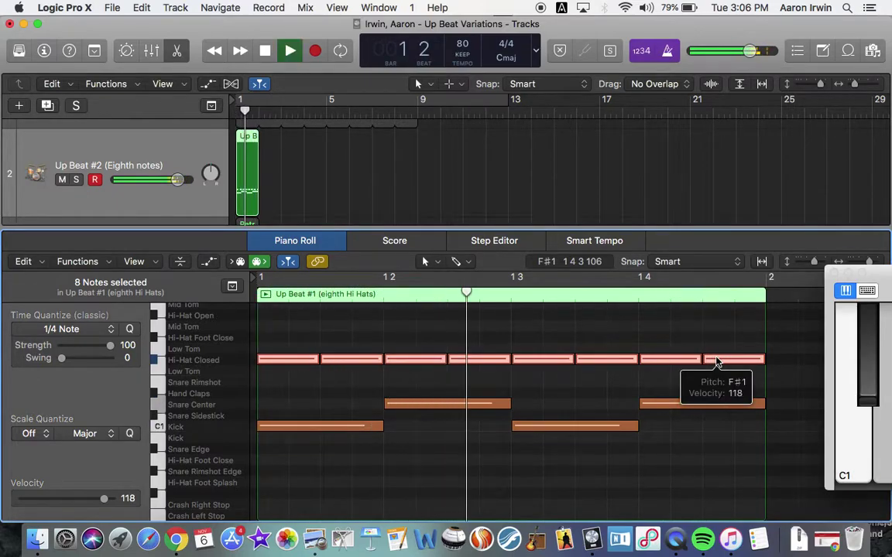
key(space)
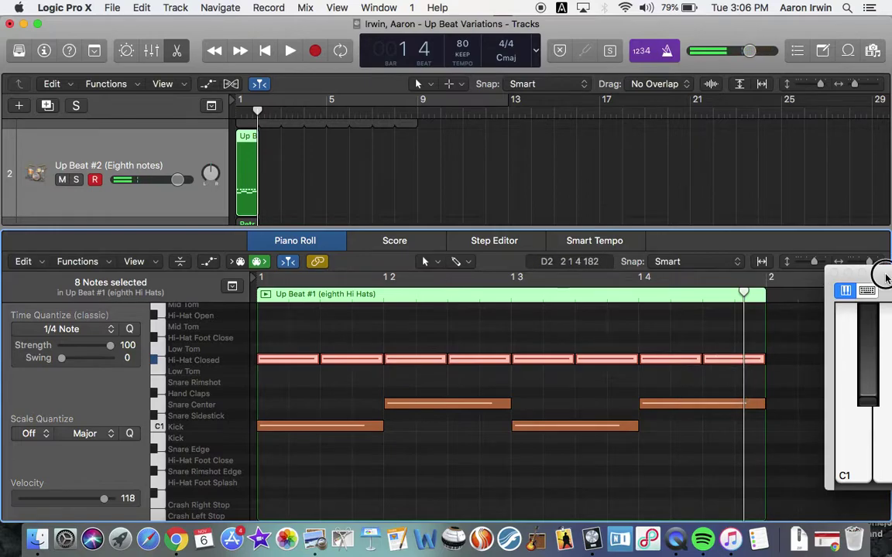
drag(882, 275, 544, 37)
key(Return)
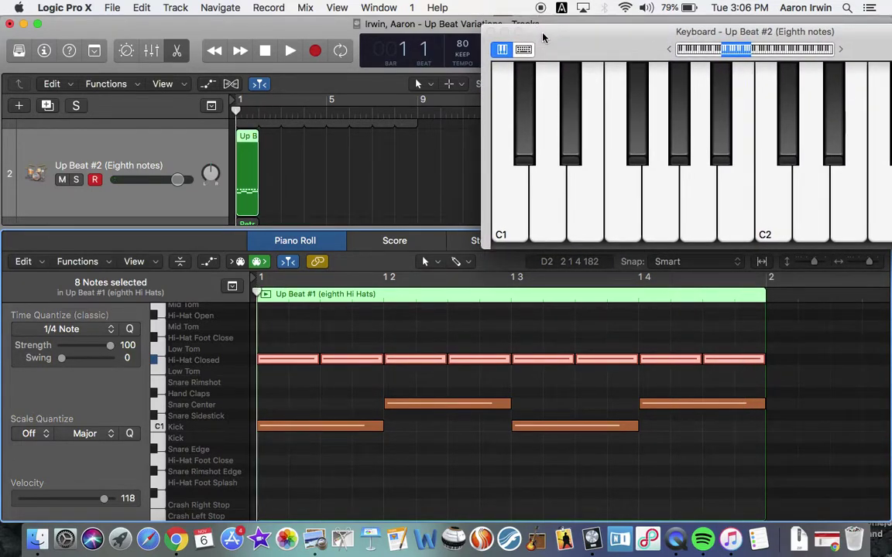
Step: Delete track 2's old region and record a new beat on the Musical Typing keyboard
click(244, 142)
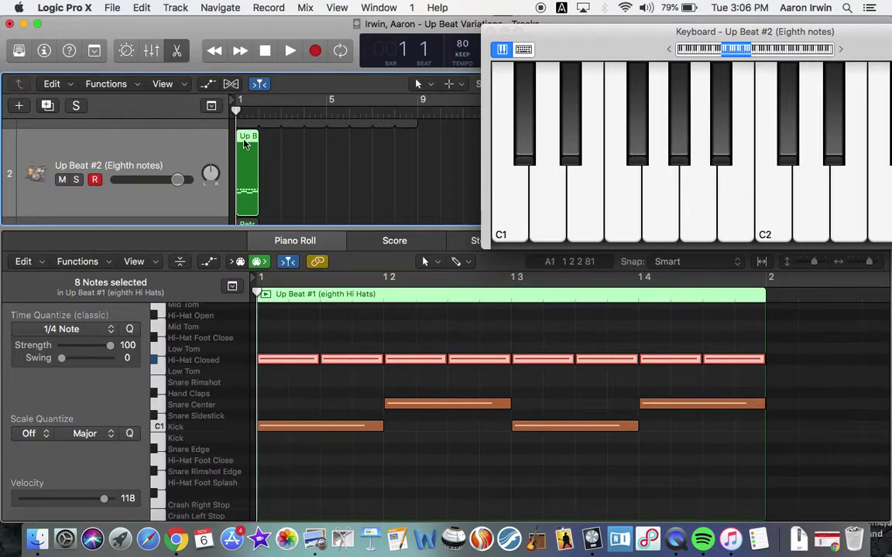
key(Delete)
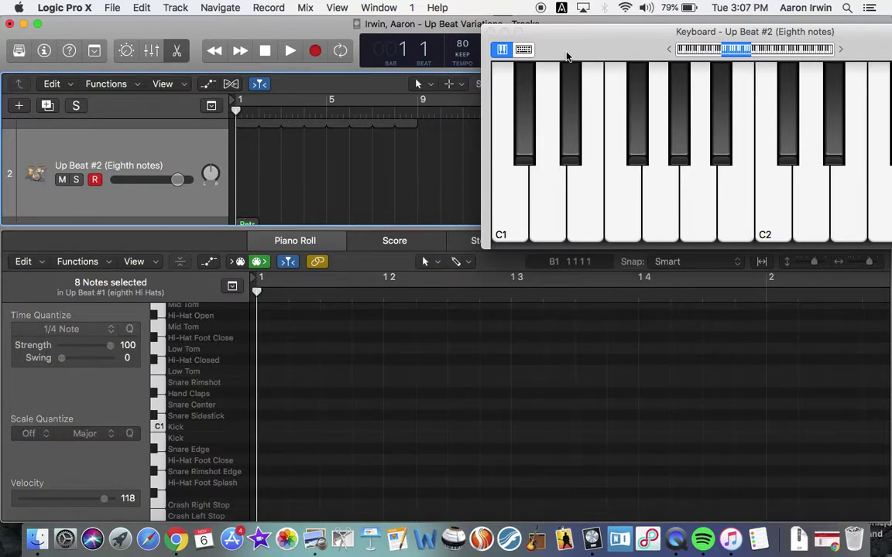
drag(566, 56, 549, 90)
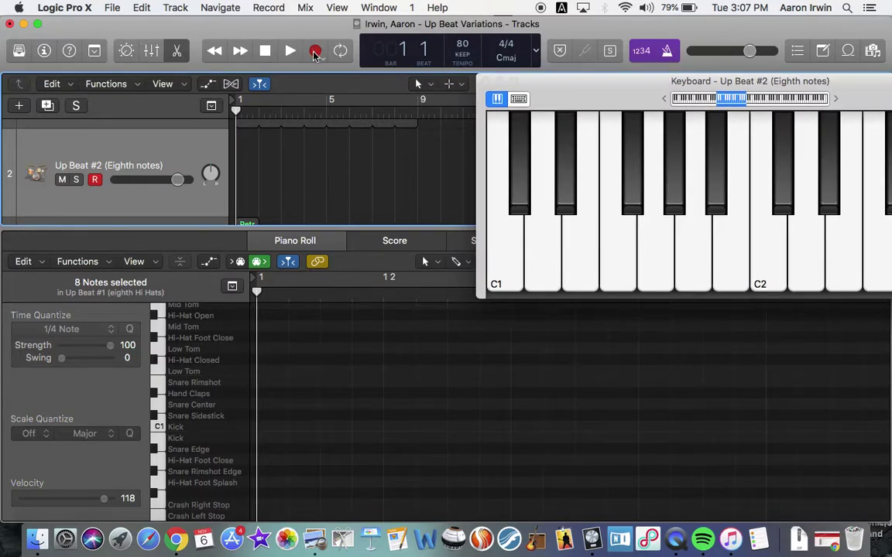
click(315, 52)
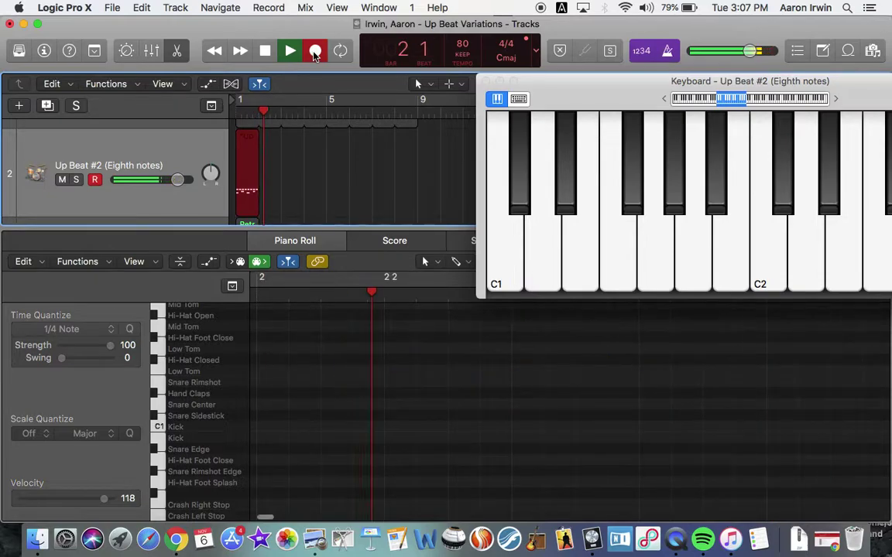
key(space)
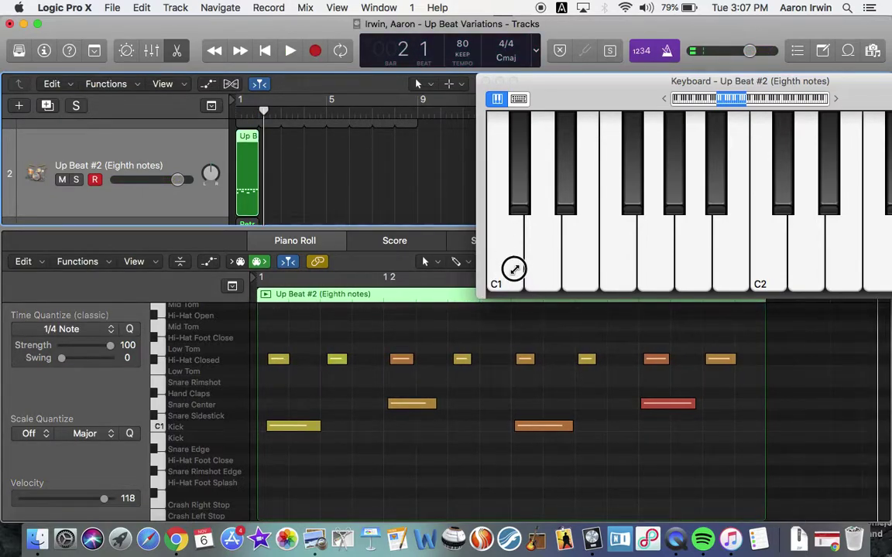
Step: Move the keyboard aside and select all twelve recorded notes
drag(582, 85, 891, 97)
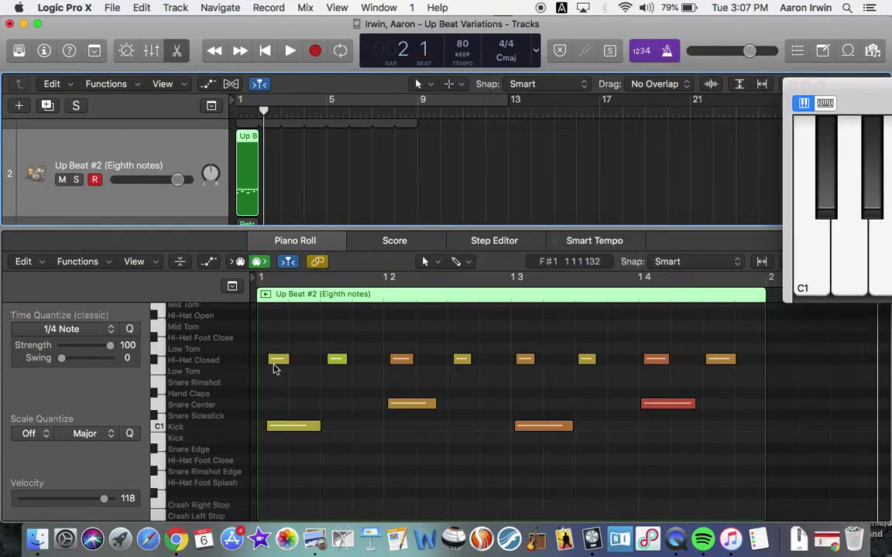
scroll(275, 370, up, 5)
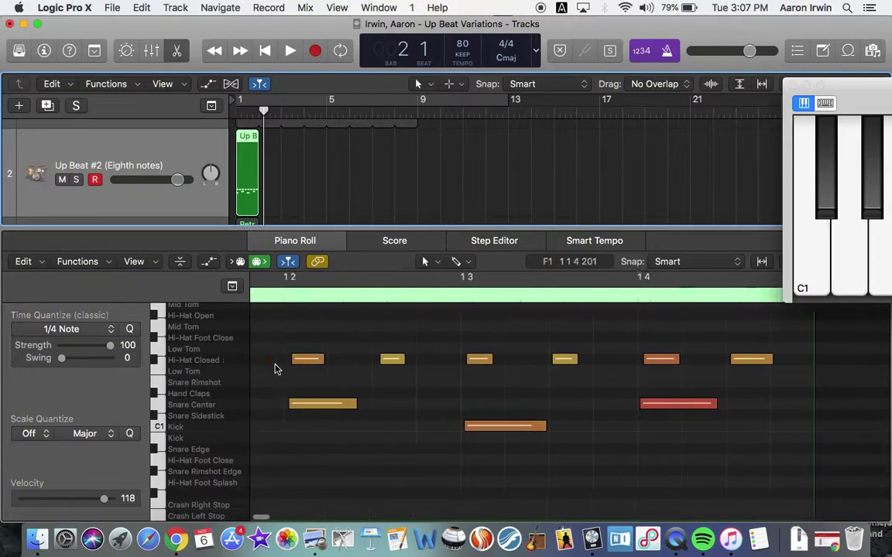
scroll(275, 364, right, 1)
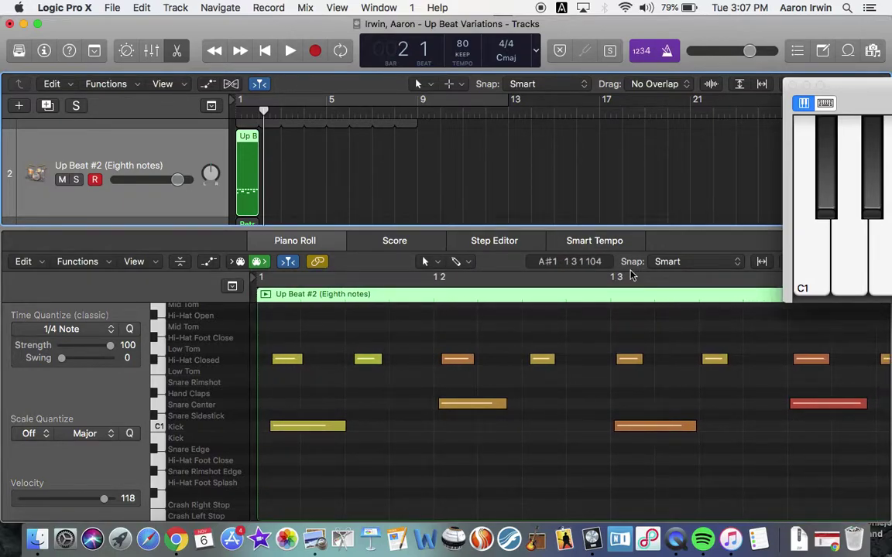
scroll(603, 327, down, 3)
scroll(604, 328, right, 1)
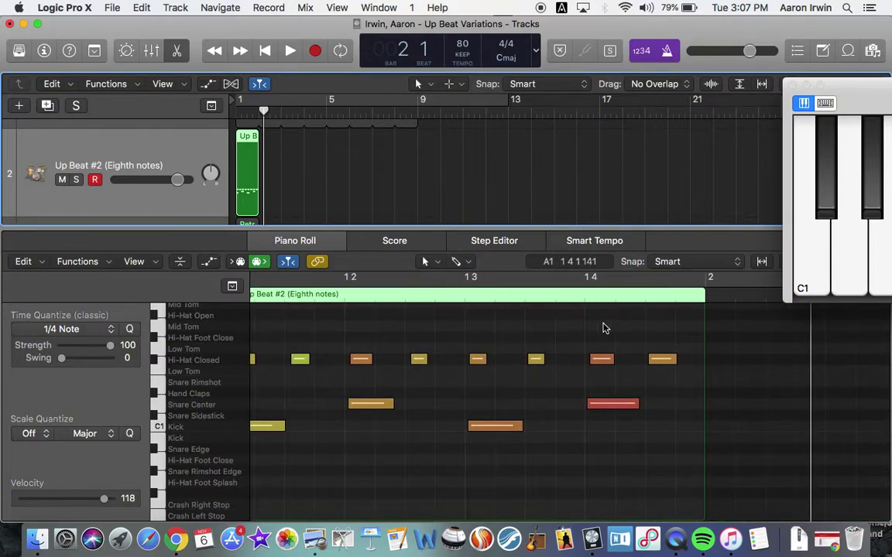
scroll(603, 329, up, 2)
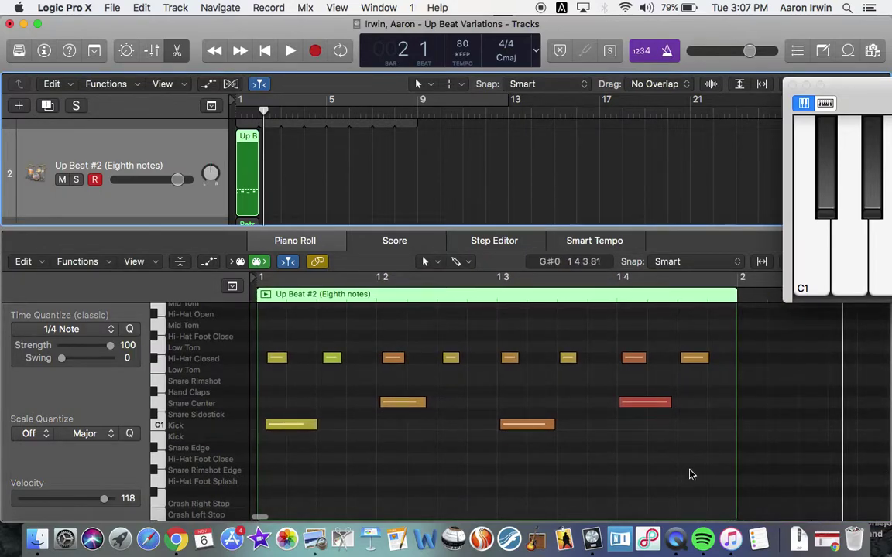
drag(699, 471, 267, 336)
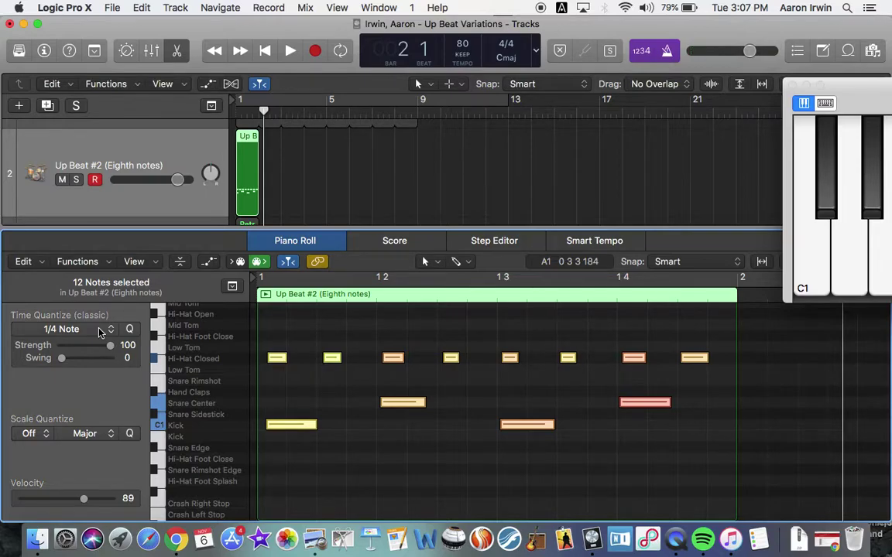
Step: Quantize the twelve notes to 1/8 Note and audition the first kick
click(108, 332)
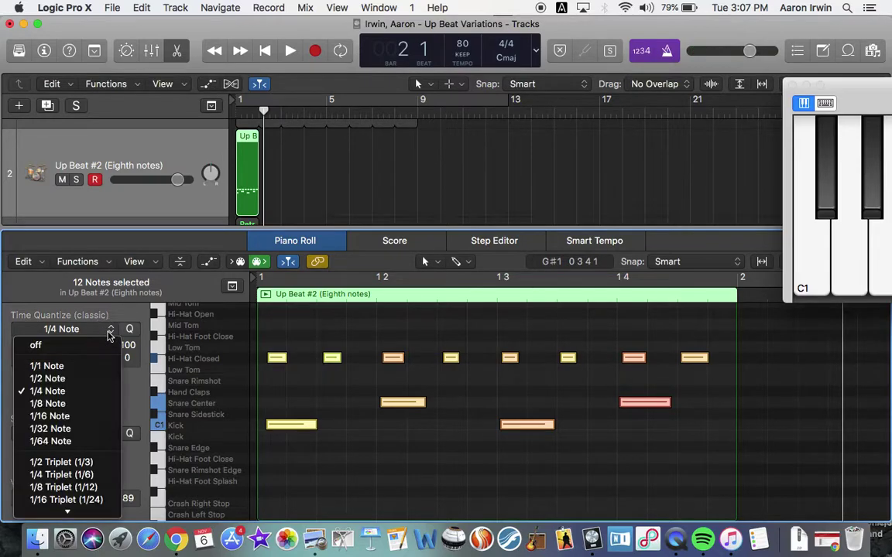
click(48, 403)
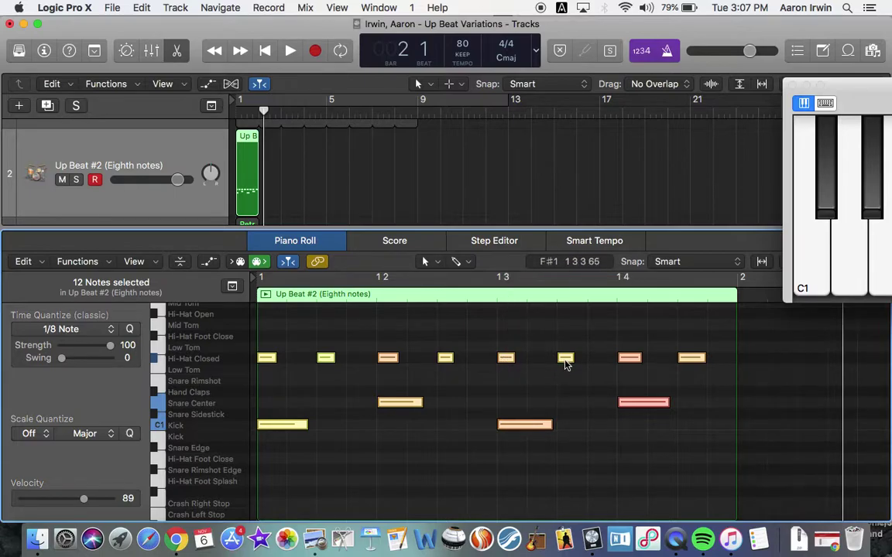
click(295, 429)
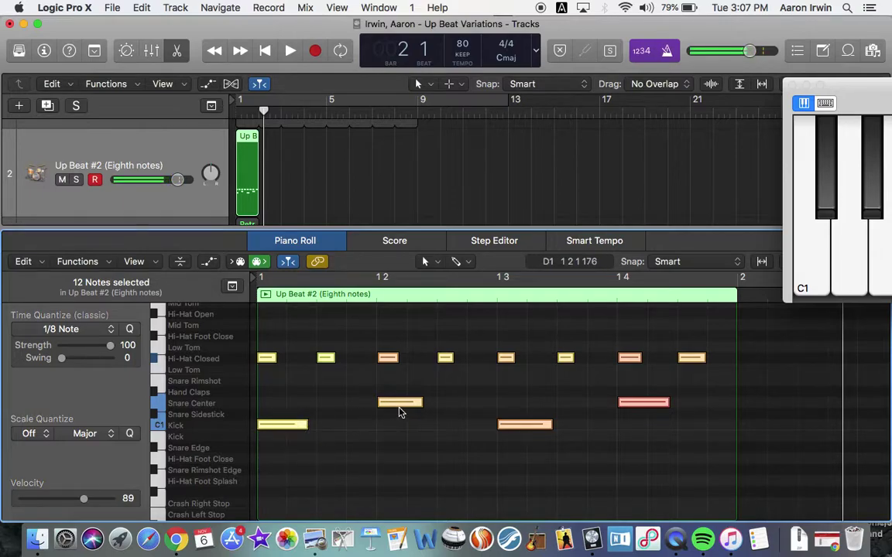
click(540, 432)
click(546, 430)
Step: Audition the second snare and play the quantized beat back from bar 1
click(629, 405)
key(Return)
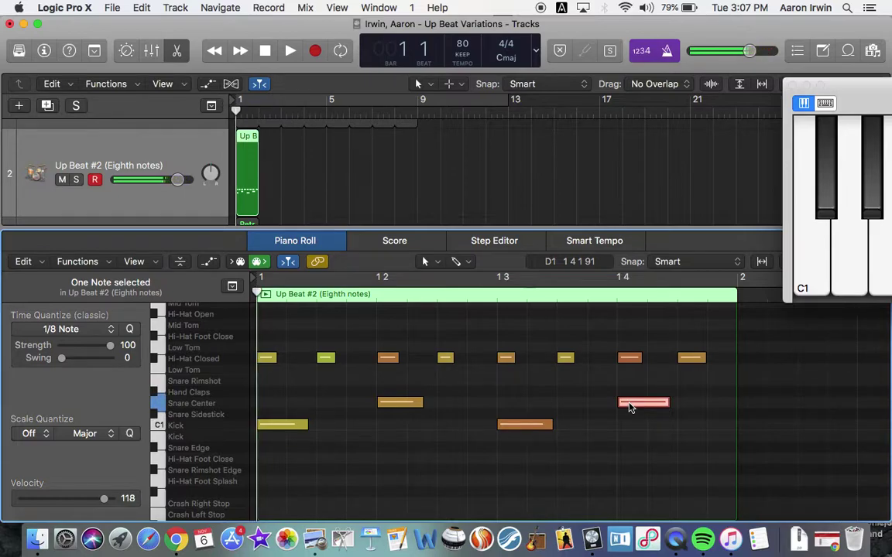
click(630, 405)
key(space)
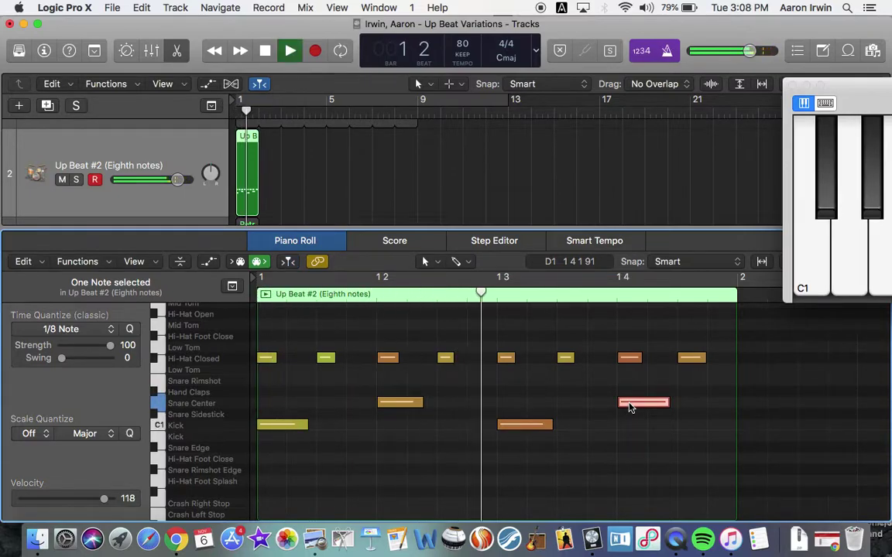
key(space)
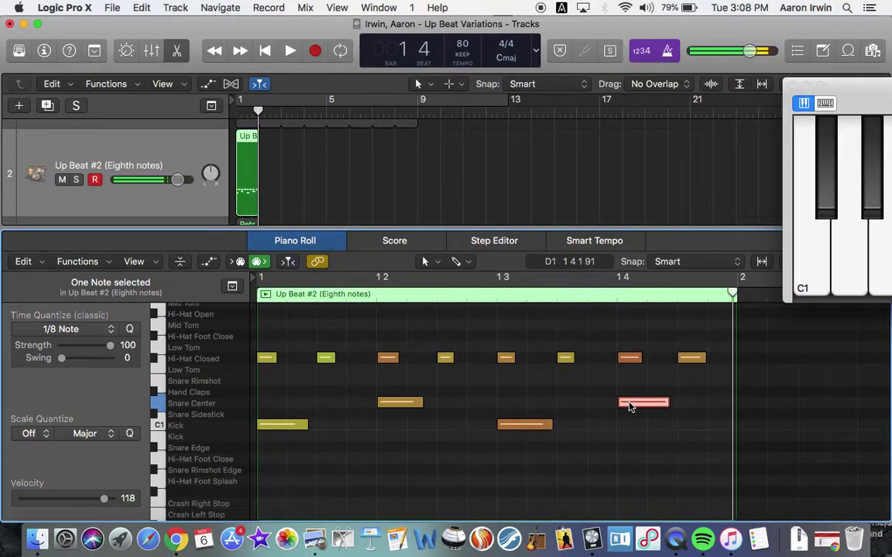
Step: Loop the quantized Up Beat #2 region out to bar 9
click(264, 135)
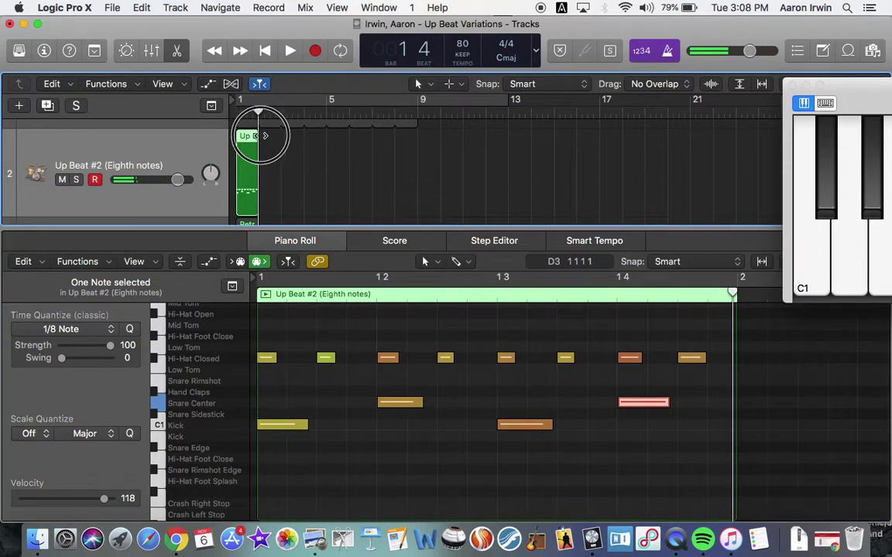
drag(265, 135, 416, 149)
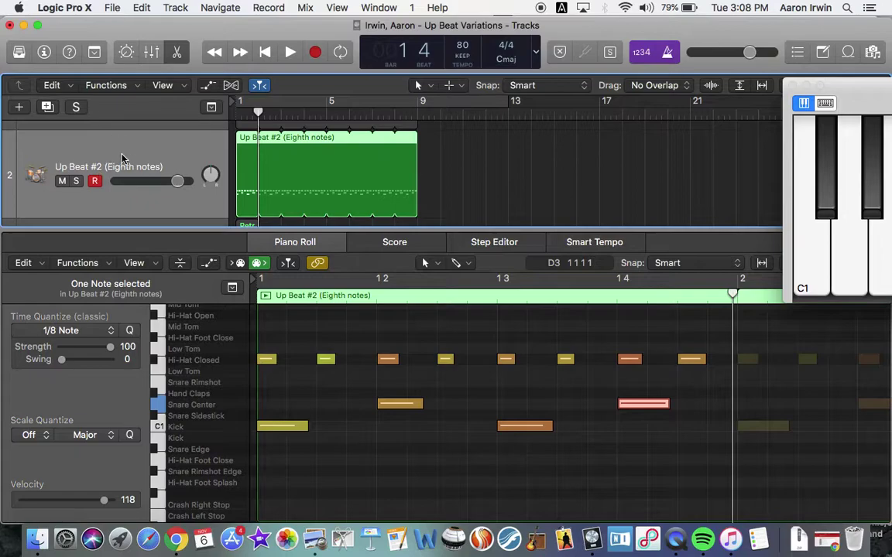
scroll(122, 159, up, 3)
scroll(121, 159, down, 6)
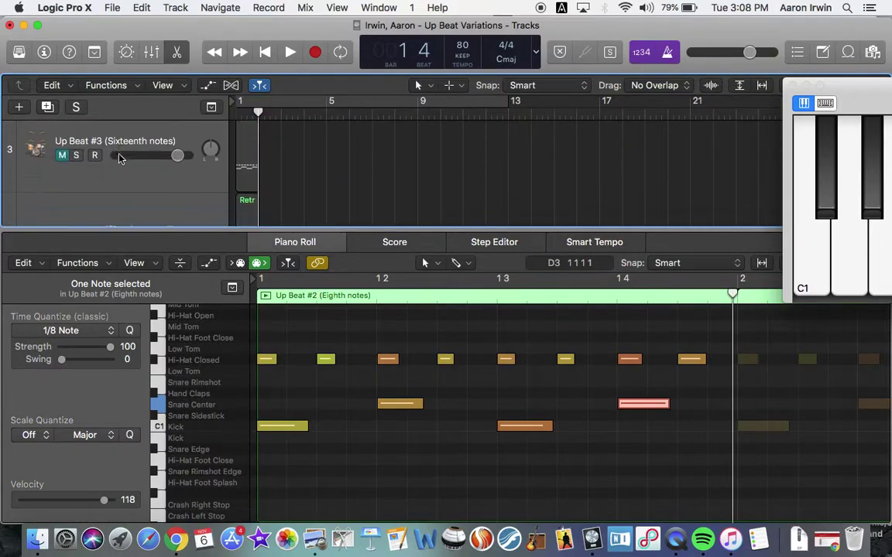
scroll(119, 158, down, 2)
scroll(120, 163, up, 5)
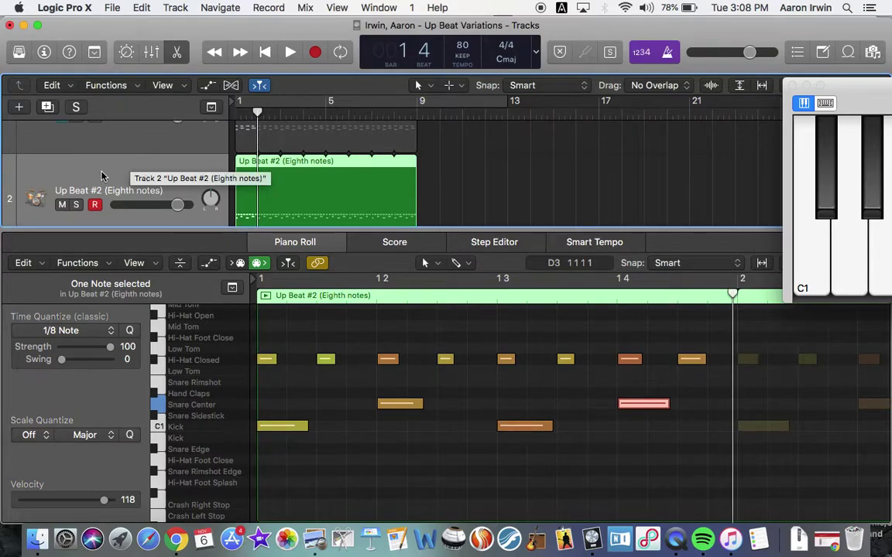
scroll(101, 176, down, 1)
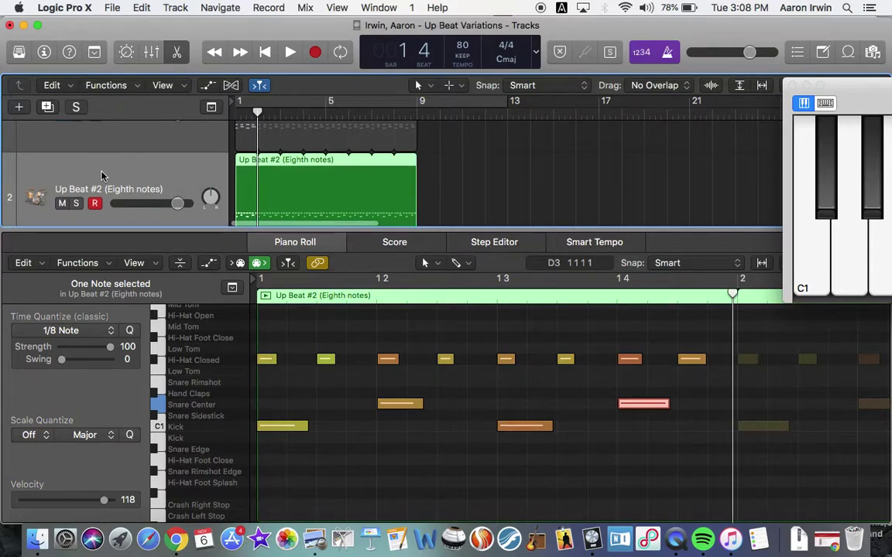
scroll(103, 176, down, 1)
click(111, 7)
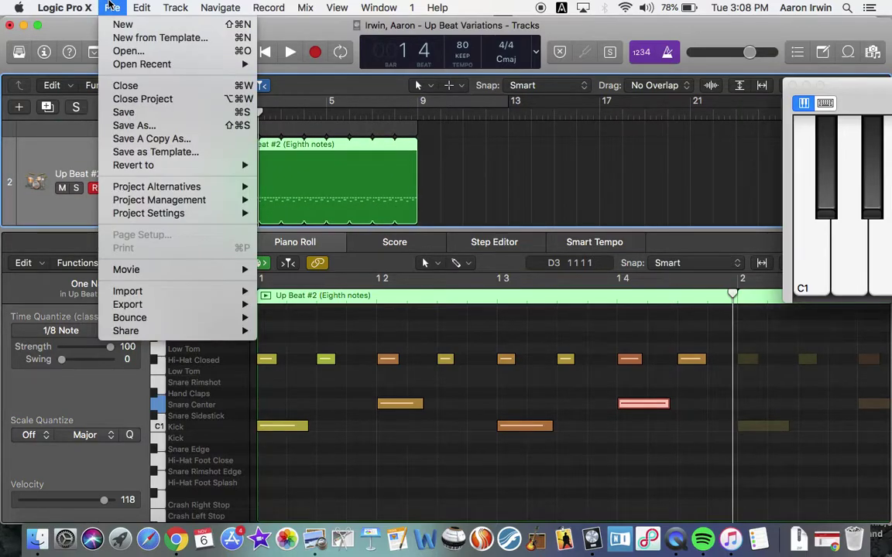
mouse_move(135, 305)
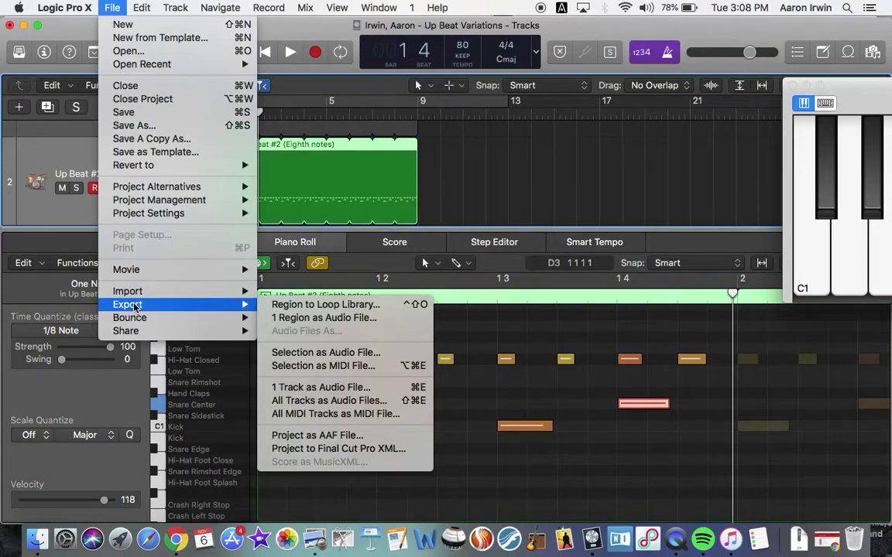
mouse_move(211, 319)
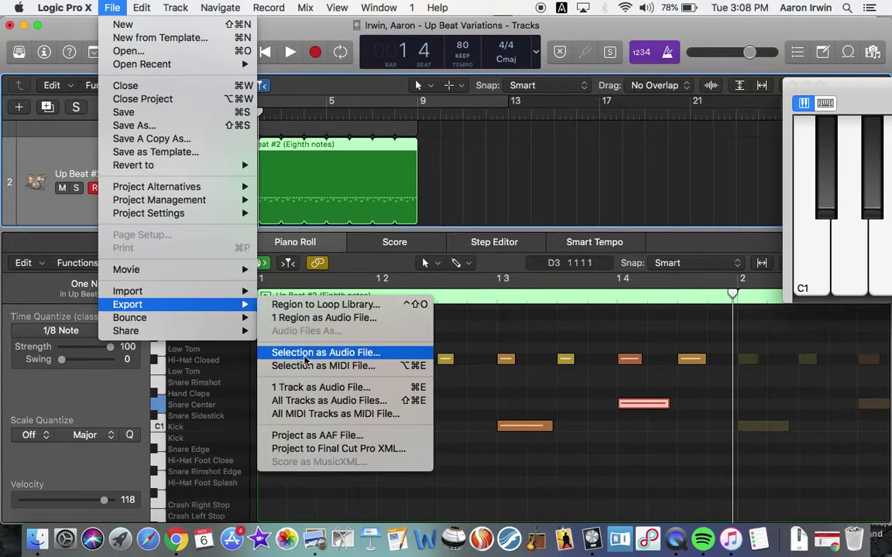
click(321, 353)
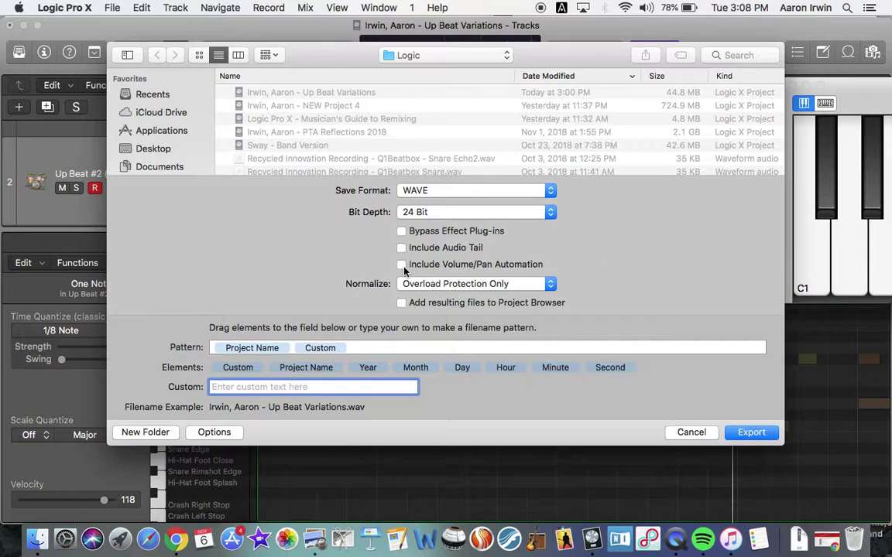
click(447, 56)
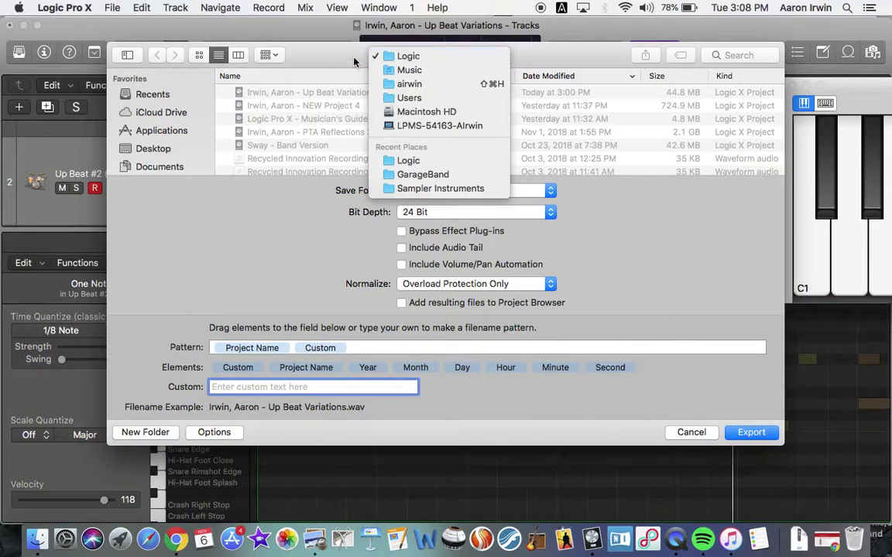
click(159, 145)
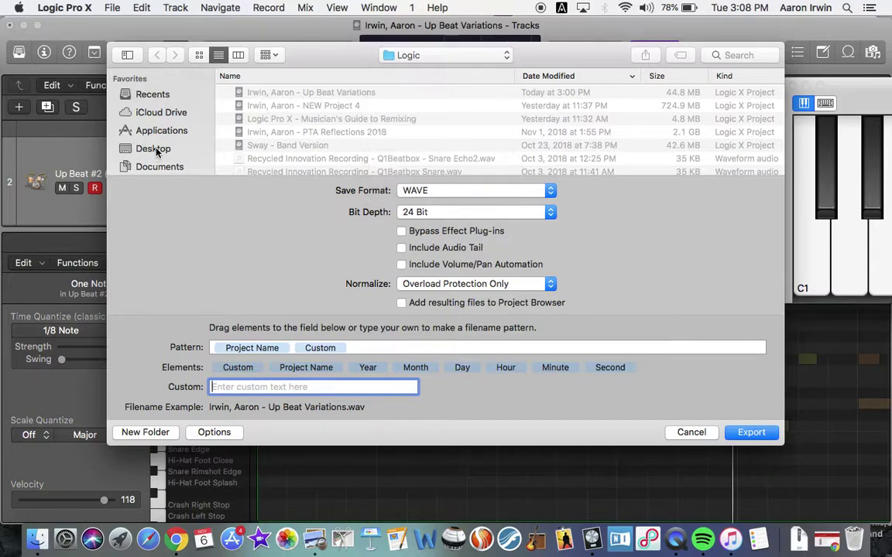
click(159, 148)
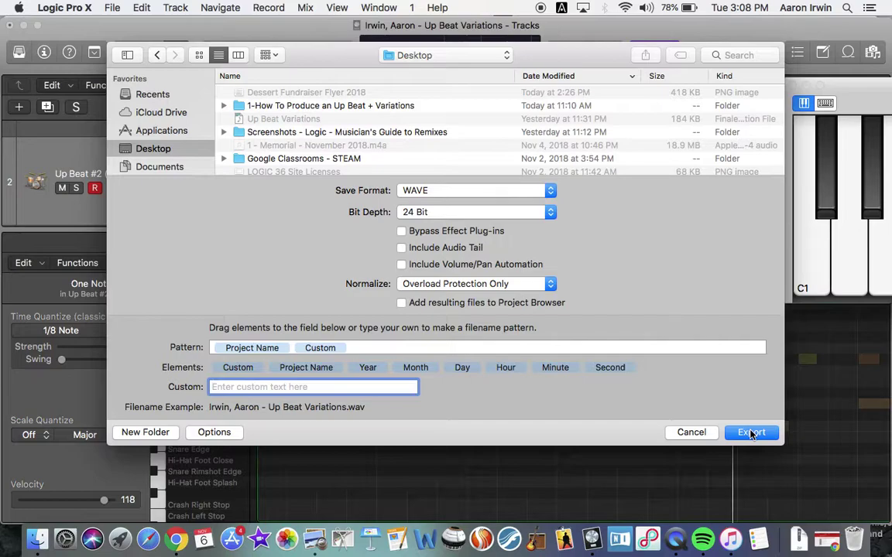
click(708, 433)
Step: Share the song to iTunes with the date and time trimmed from the title
click(112, 8)
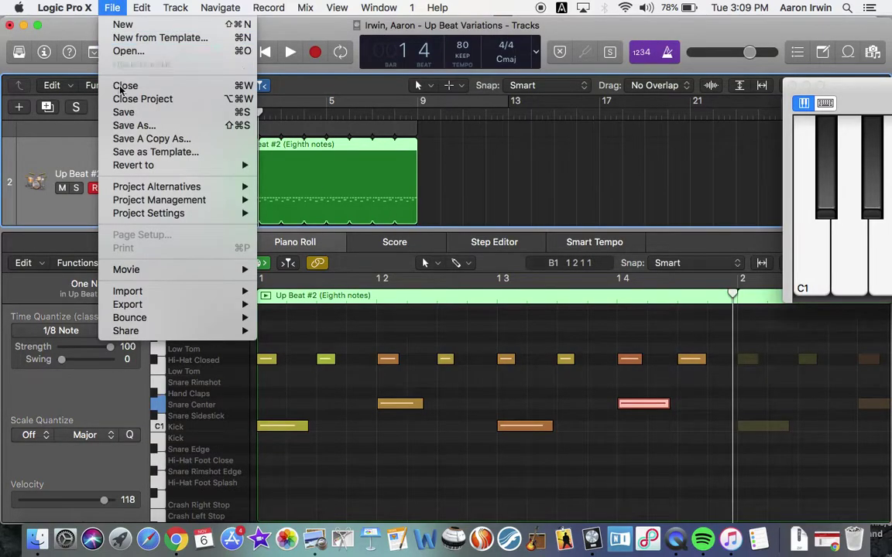
mouse_move(161, 333)
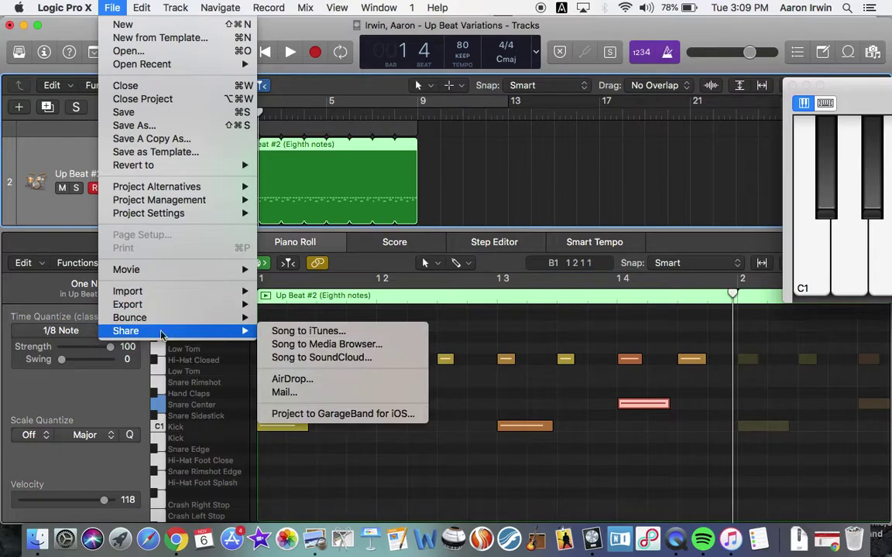
click(284, 332)
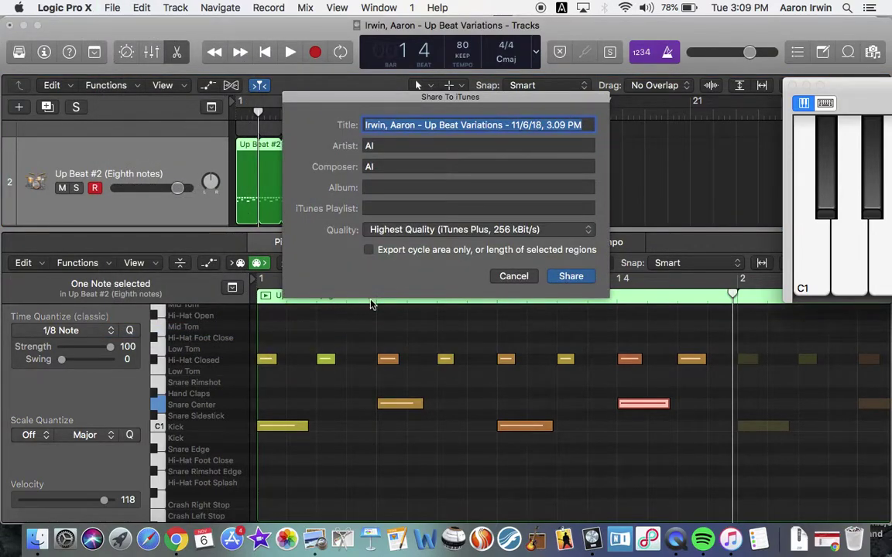
click(579, 124)
drag(581, 124, 505, 124)
key(BackSpace)
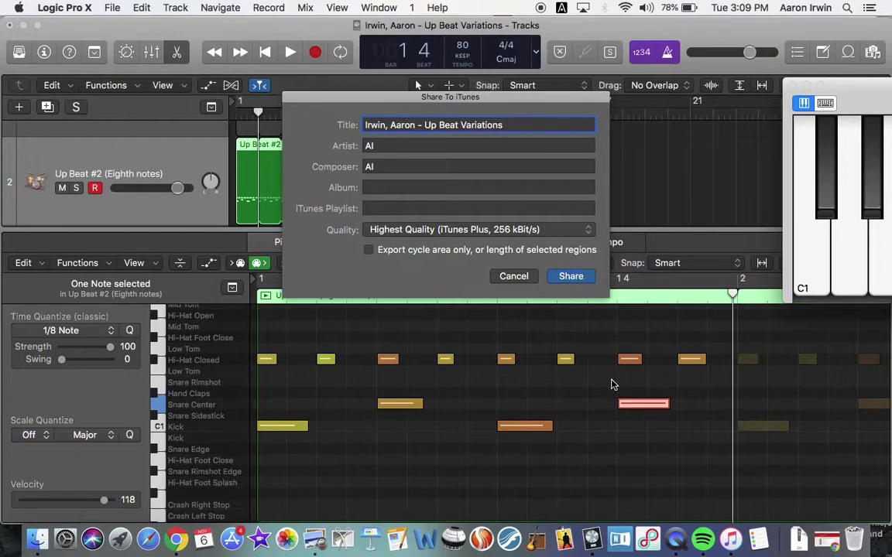
Step: Bring iTunes forward, scroll its 17-song Logic playlist, then minimize iTunes
click(731, 542)
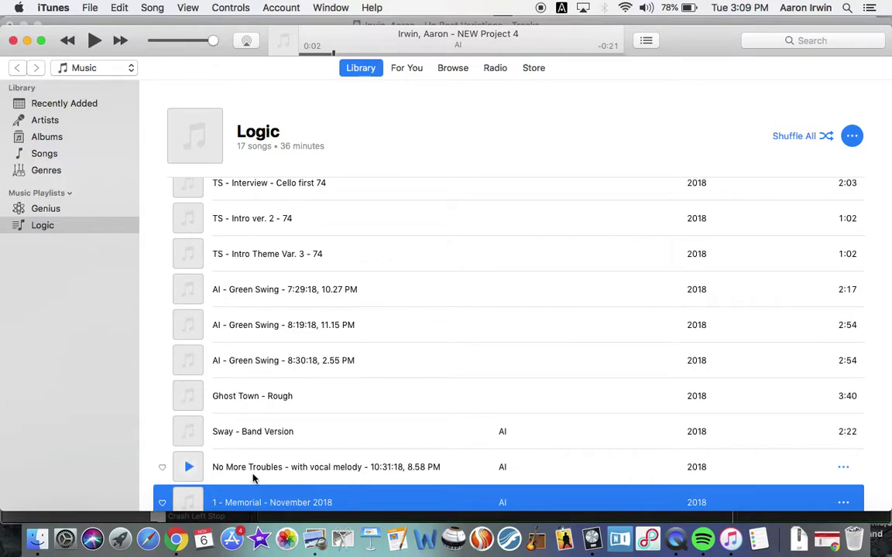
scroll(253, 478, down, 3)
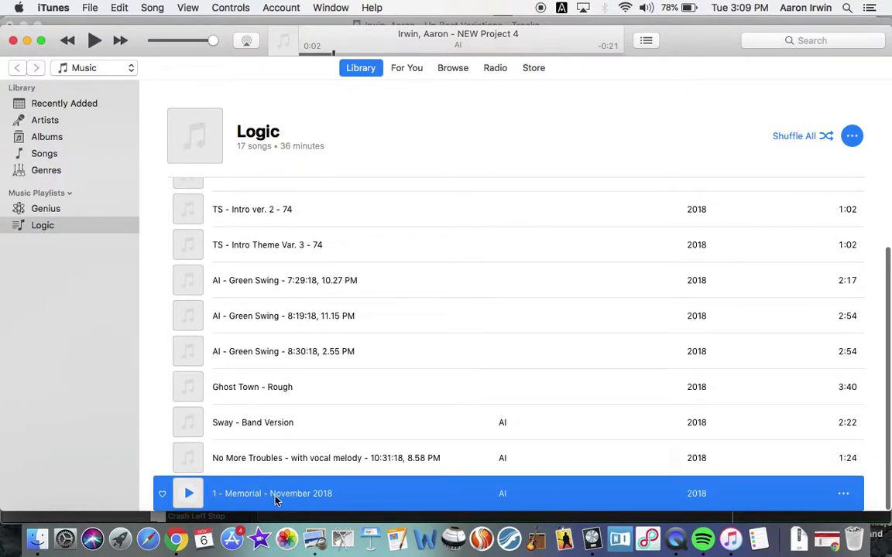
click(27, 41)
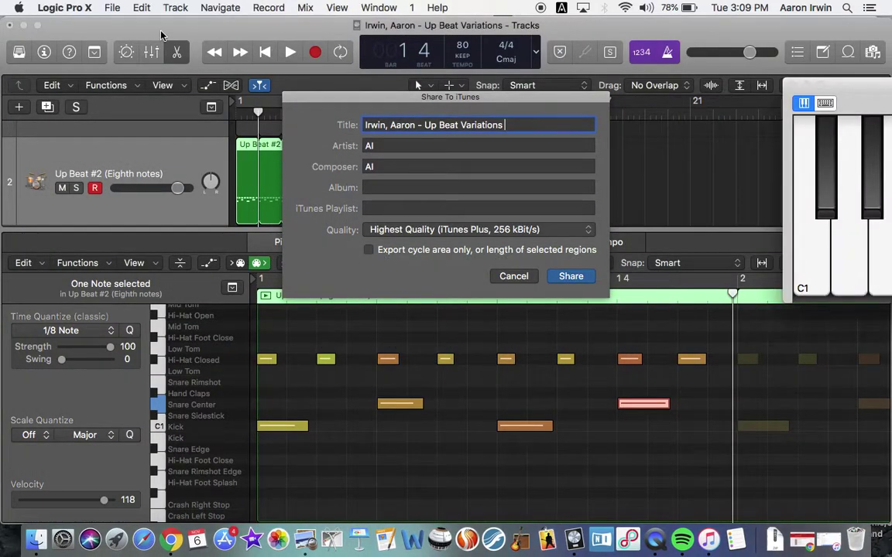
Step: Cancel the iTunes share, mute Up Beat #2 and unmute Up Beat #3
click(514, 276)
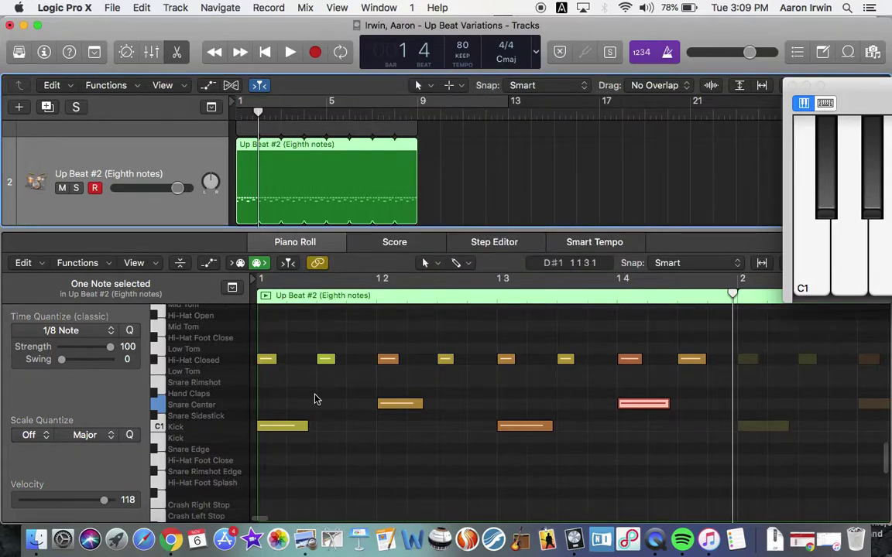
scroll(194, 149, down, 1)
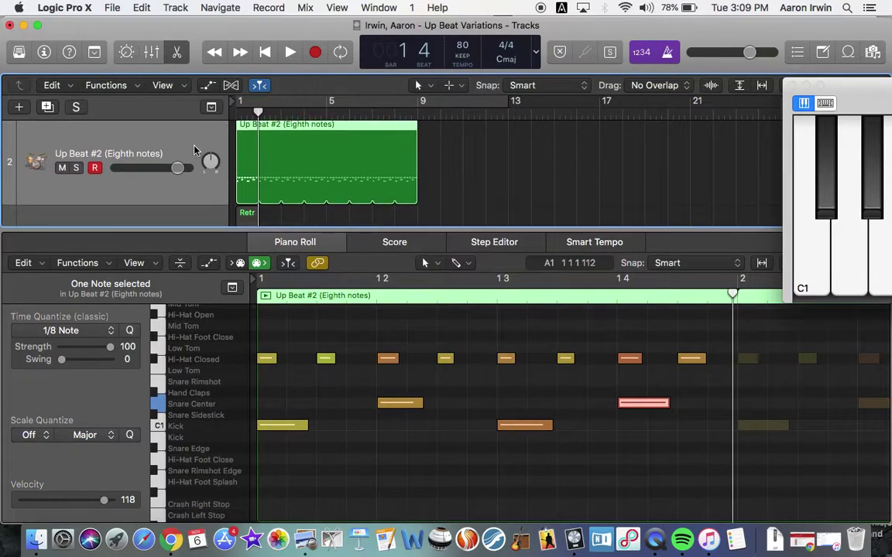
click(61, 166)
scroll(62, 174, down, 2)
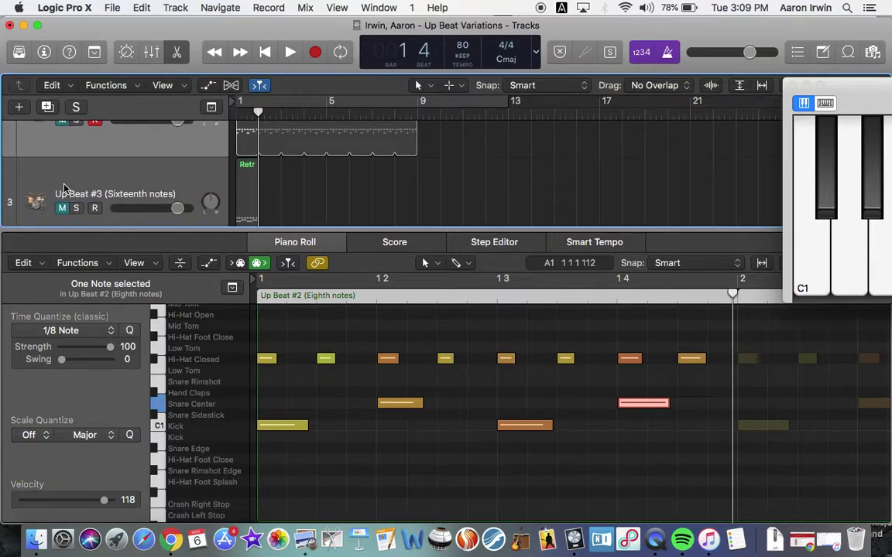
click(63, 209)
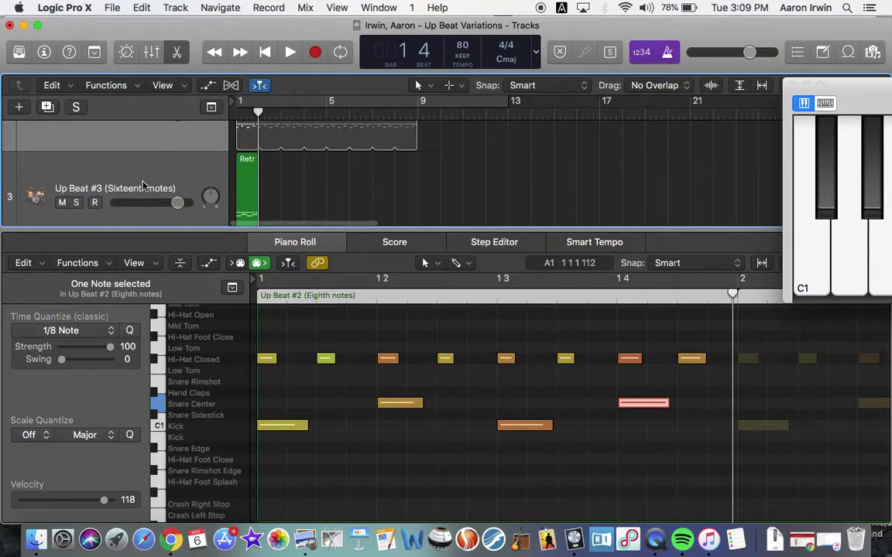
scroll(143, 186, down, 1)
Step: Play Up Beat #3 from the start, then open its Retro Rock region's notes
key(Return)
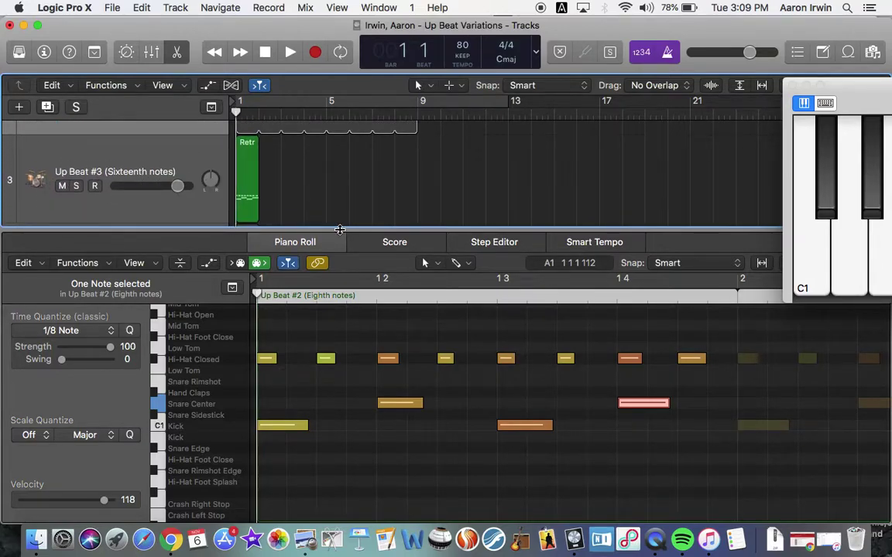
drag(871, 103, 792, 85)
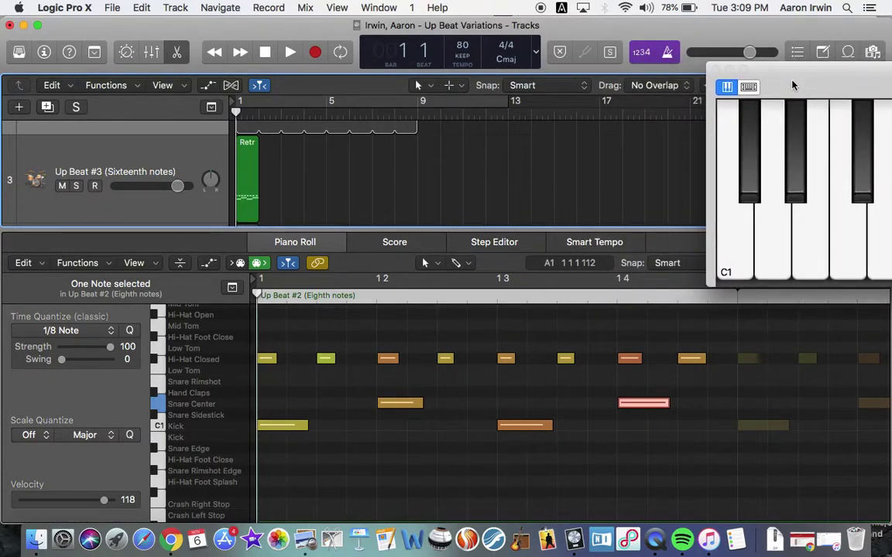
key(space)
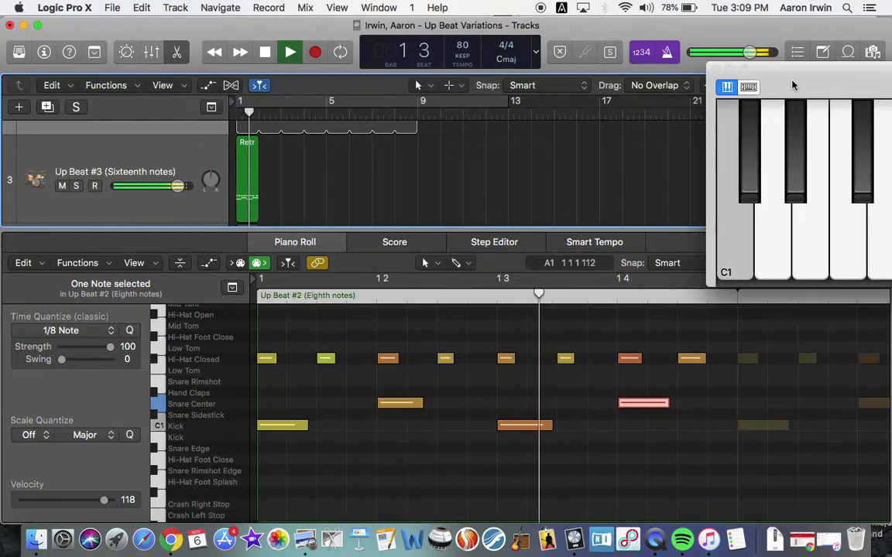
key(space)
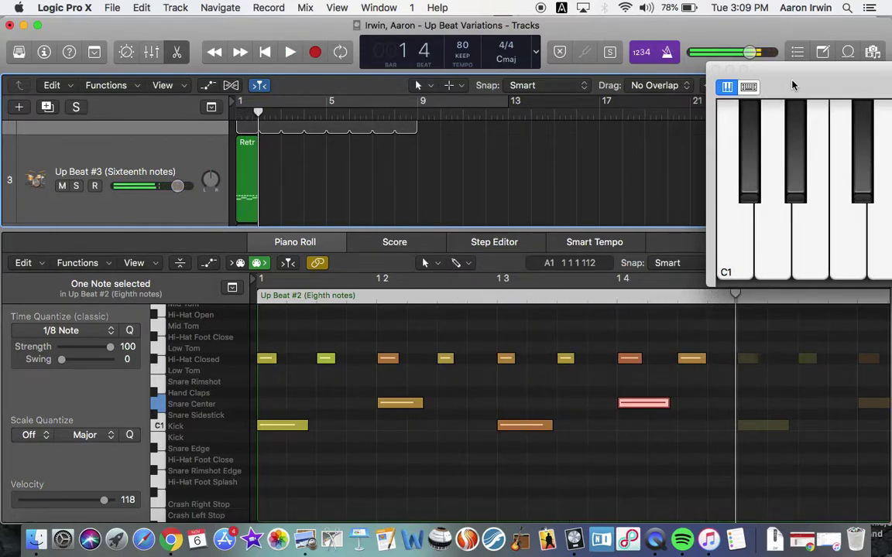
click(247, 172)
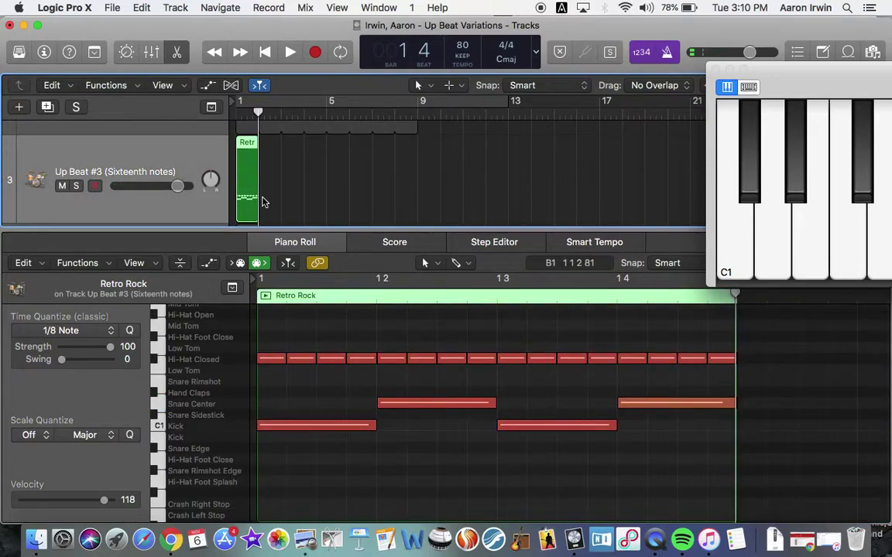
Step: Play and stop the Retro Rock sixteenth-note beat
key(space)
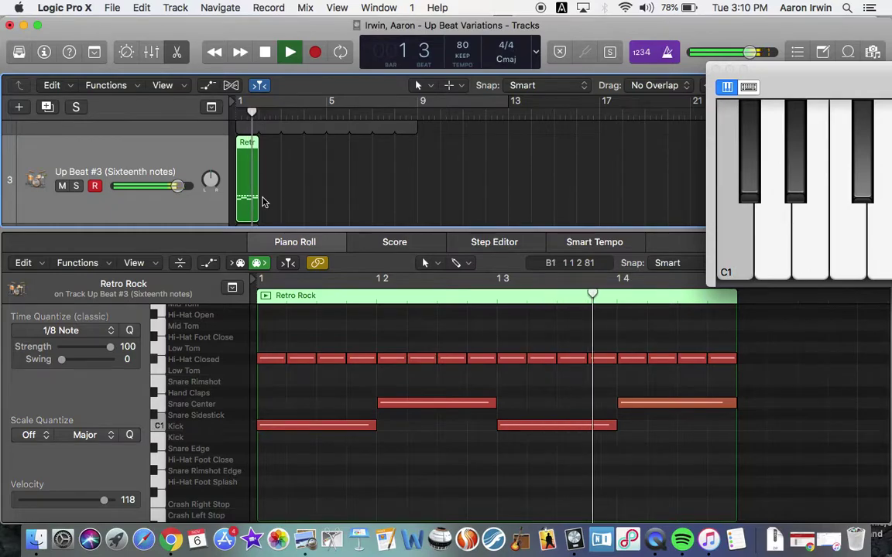
key(space)
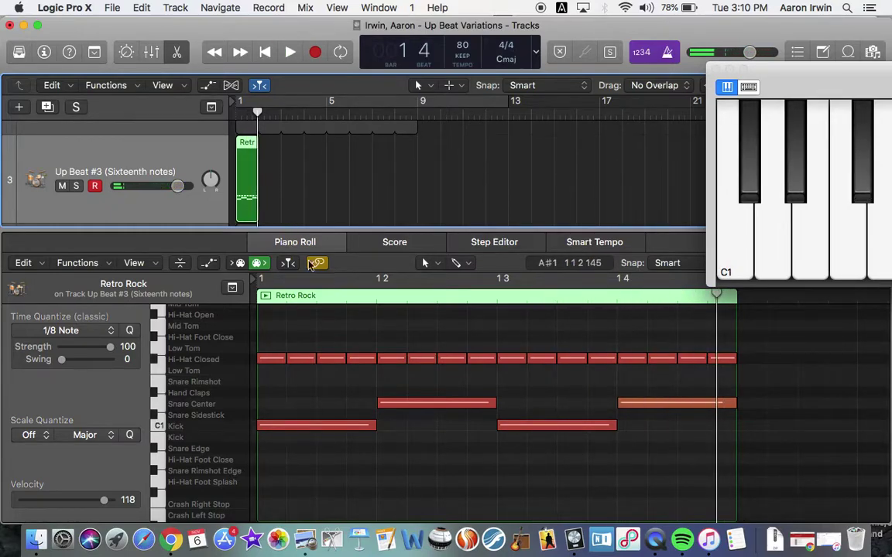
scroll(308, 186, up, 2)
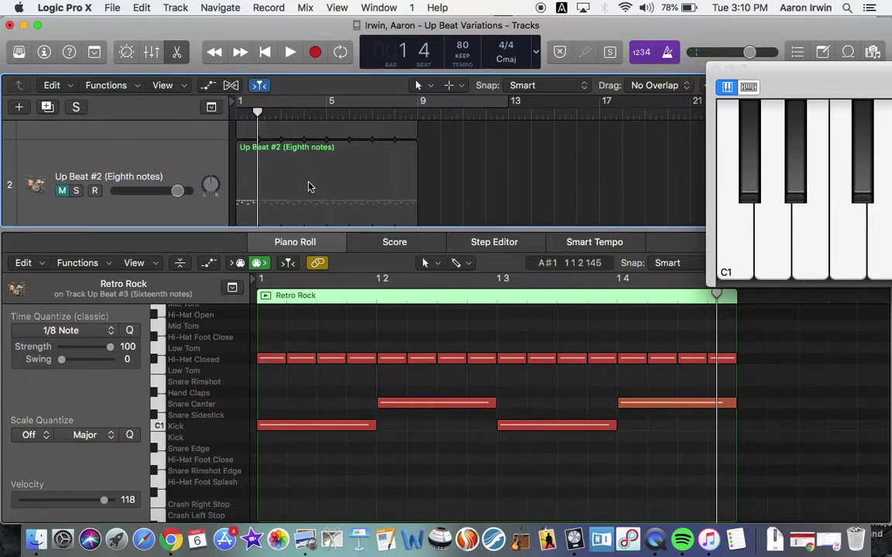
Step: Add a duplicate-settings track 4 named Up Beat #3 (Sixteenth notes)
scroll(308, 186, down, 1)
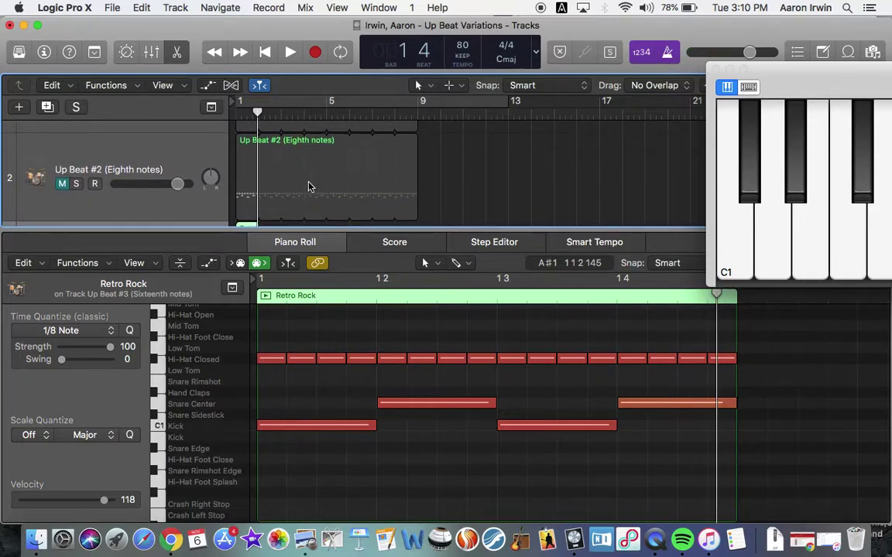
scroll(308, 185, down, 4)
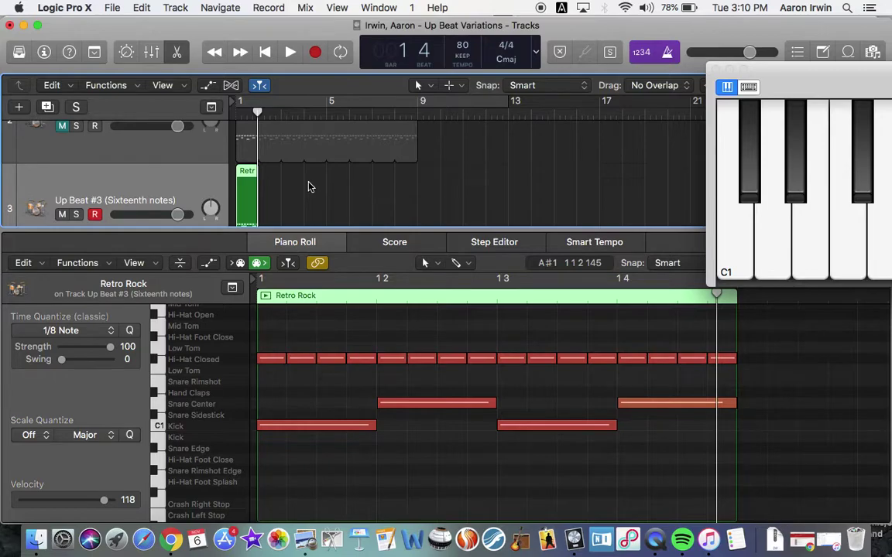
scroll(308, 185, down, 3)
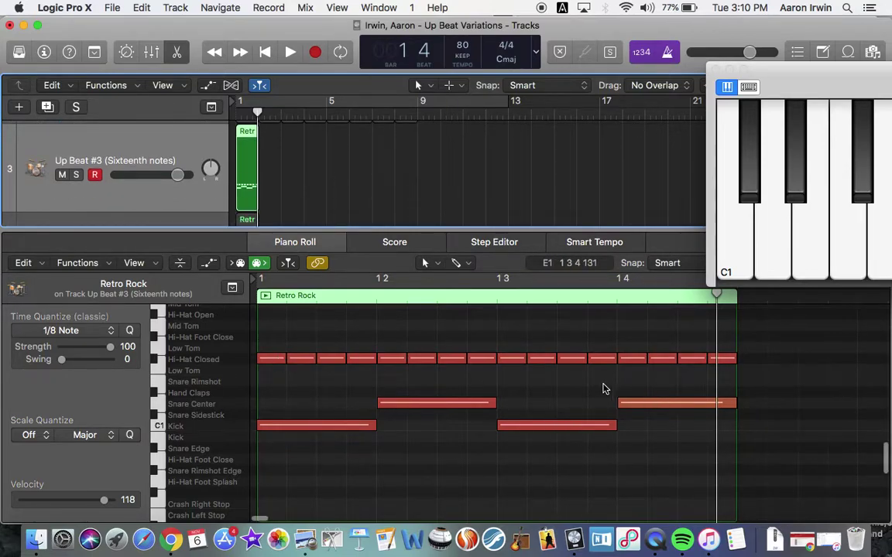
scroll(605, 389, down, 1)
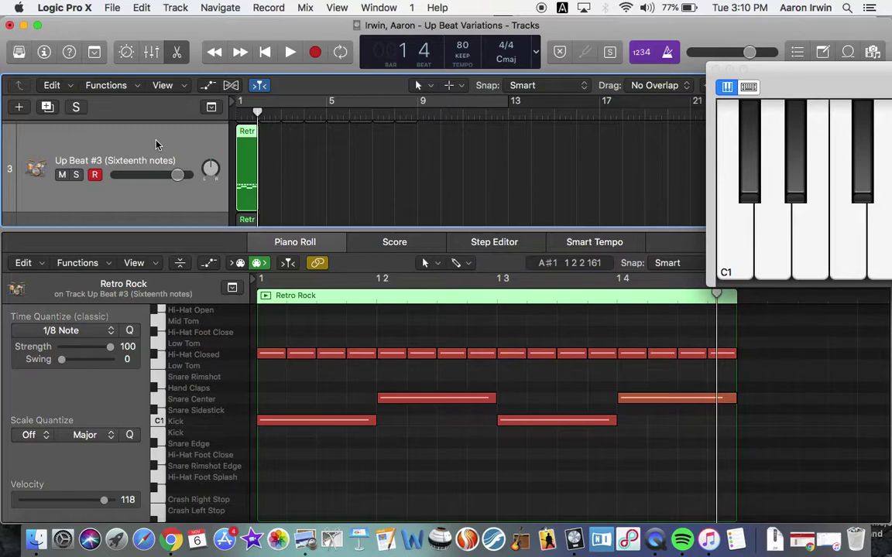
key(super+d)
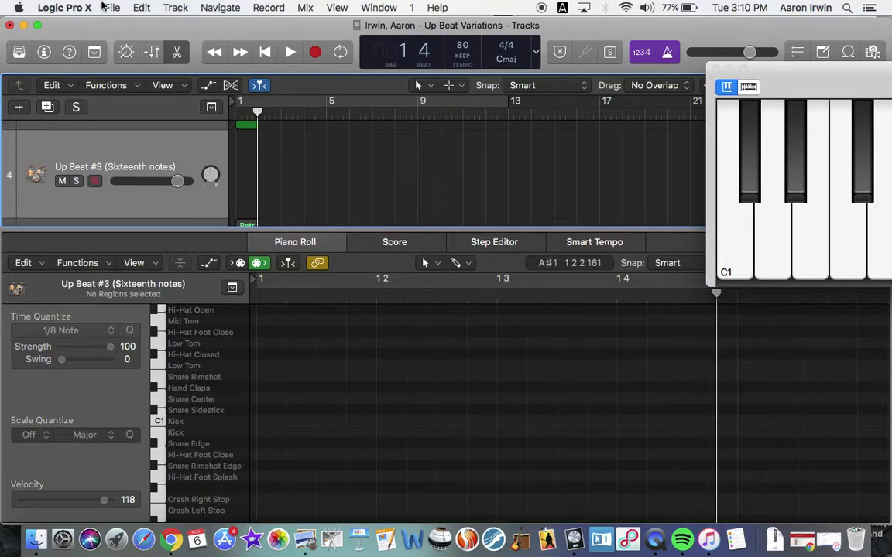
Step: Close the note editor and delete track 3's old region, keeping its name
key(e)
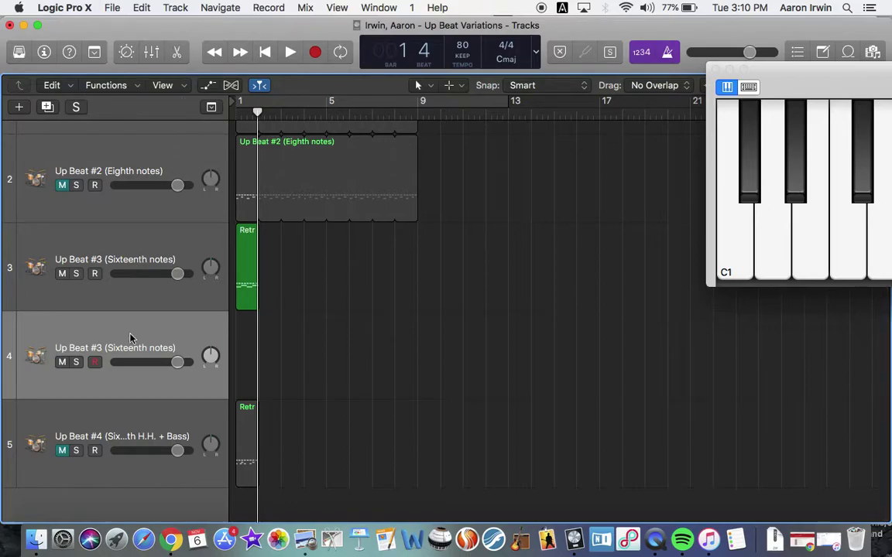
click(250, 276)
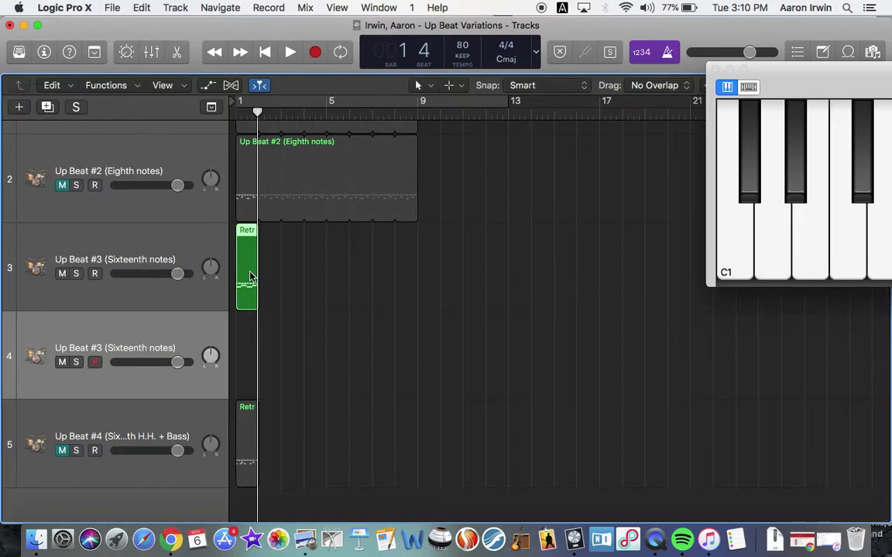
key(Delete)
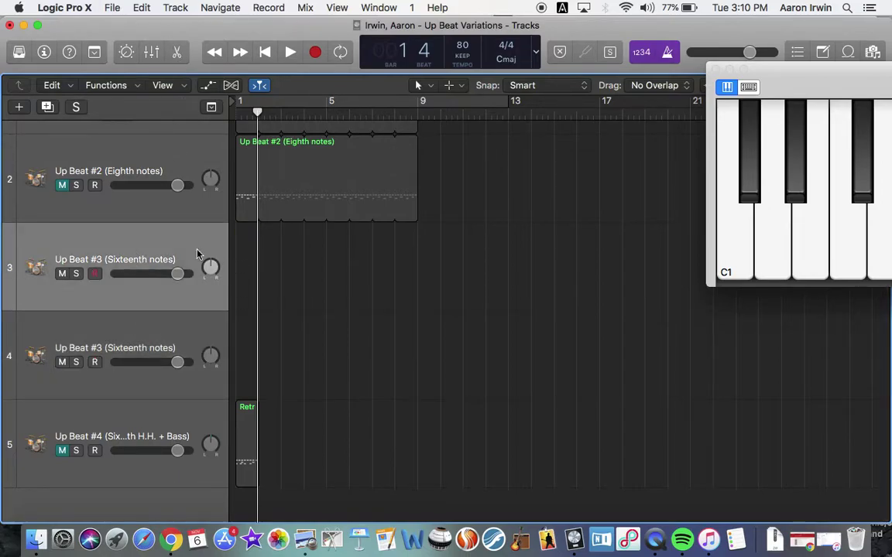
double_click(191, 256)
click(197, 241)
Step: Record kicks on beats 1 and 3 and snares on 2 and 4 from the start
key(Return)
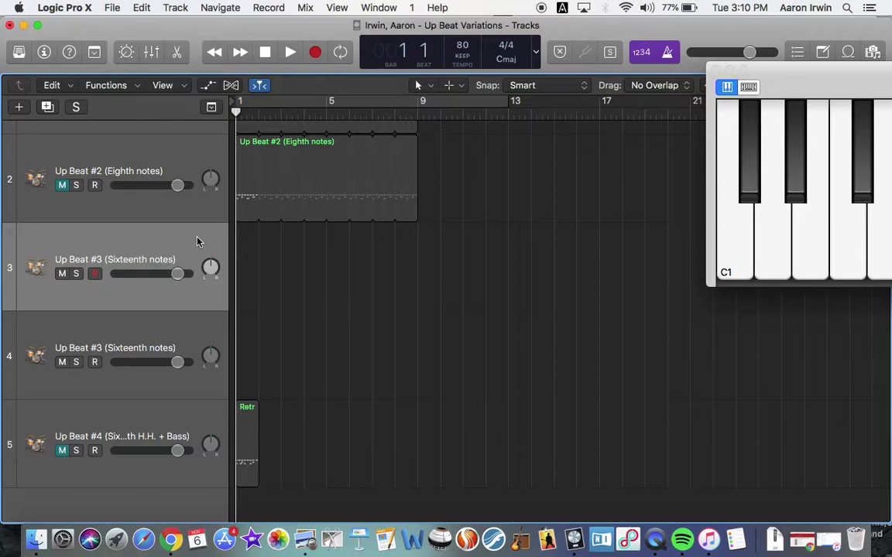
key(r)
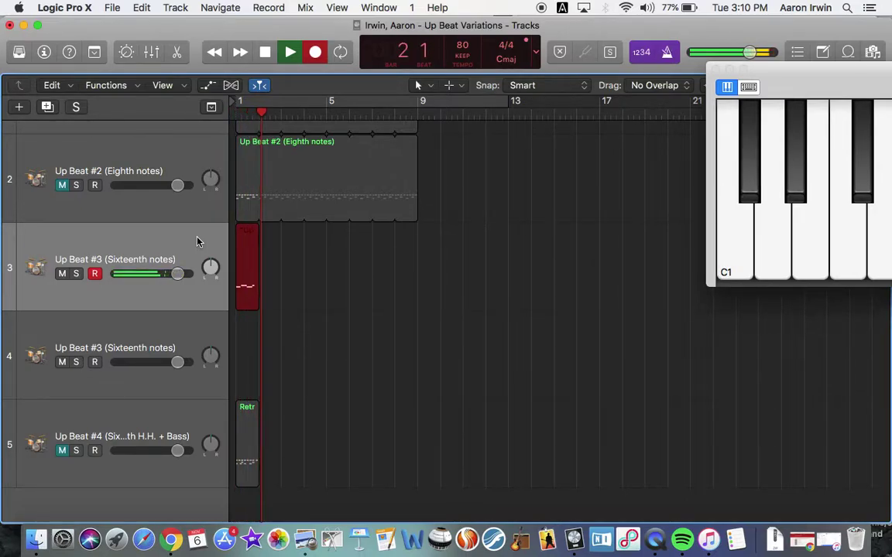
key(space)
key(e)
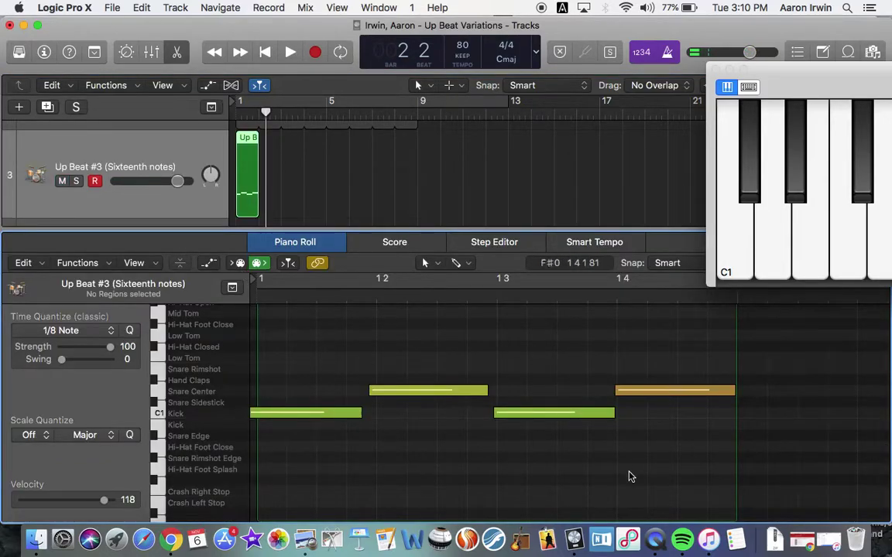
Step: Quantize the four recorded kick and snare notes to 1/4 Note
drag(680, 427, 283, 373)
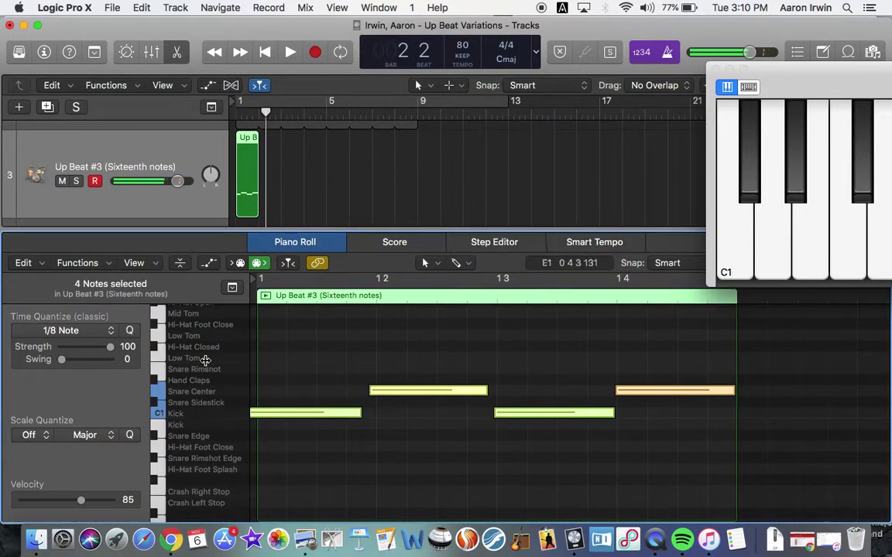
click(114, 331)
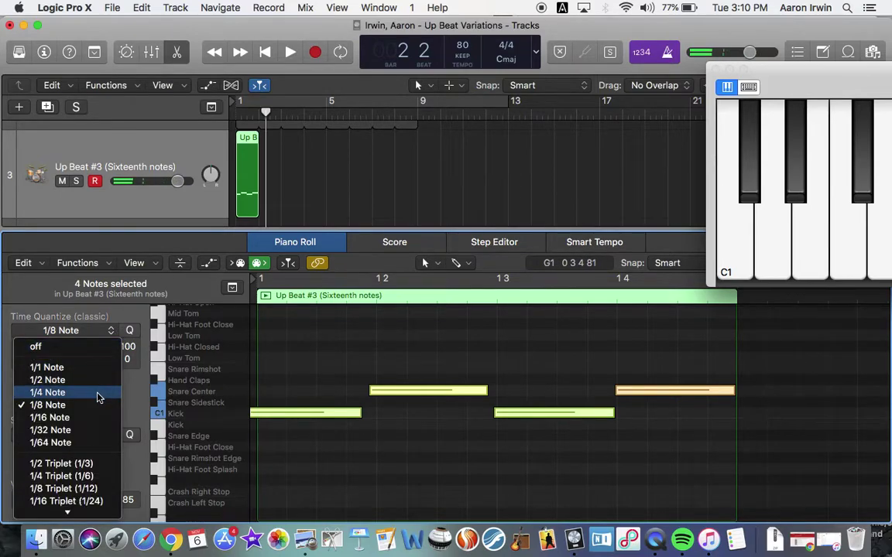
click(46, 392)
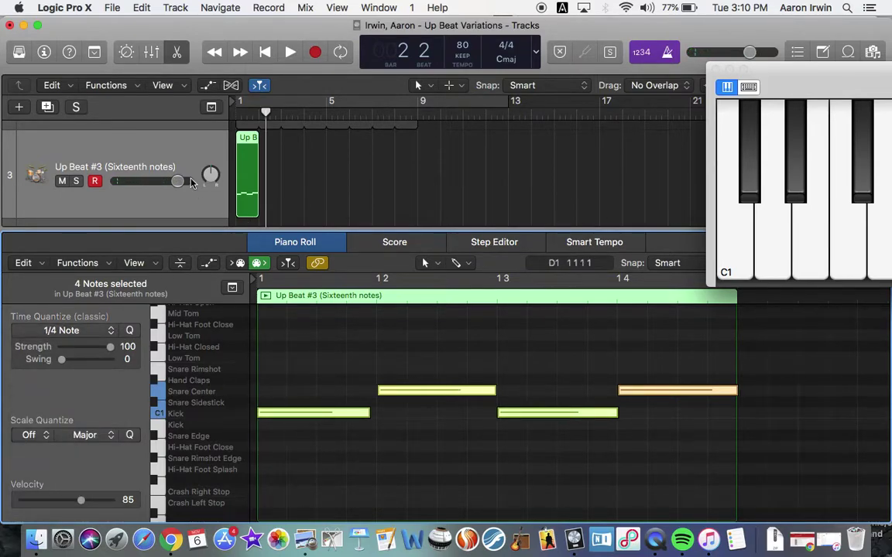
Step: Select the empty track 4 for the hi-hat recording
scroll(182, 172, down, 1)
scroll(188, 163, down, 3)
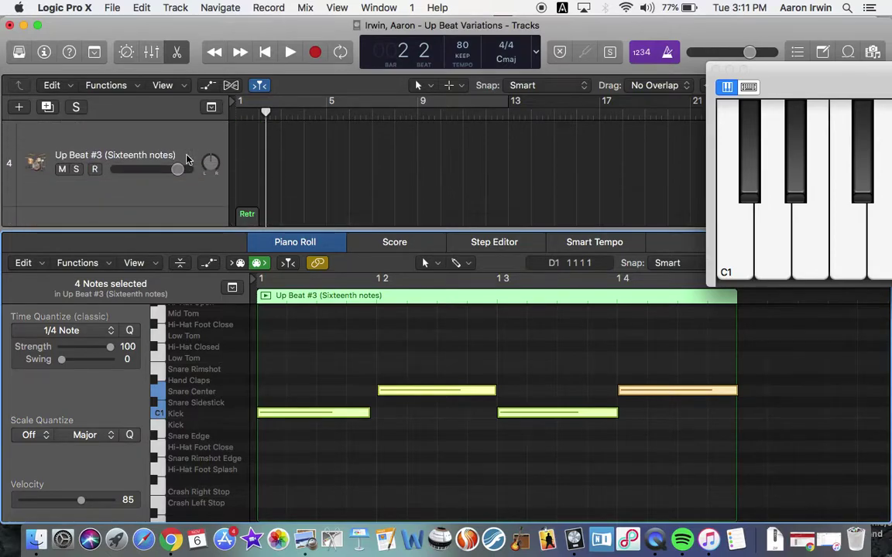
click(186, 158)
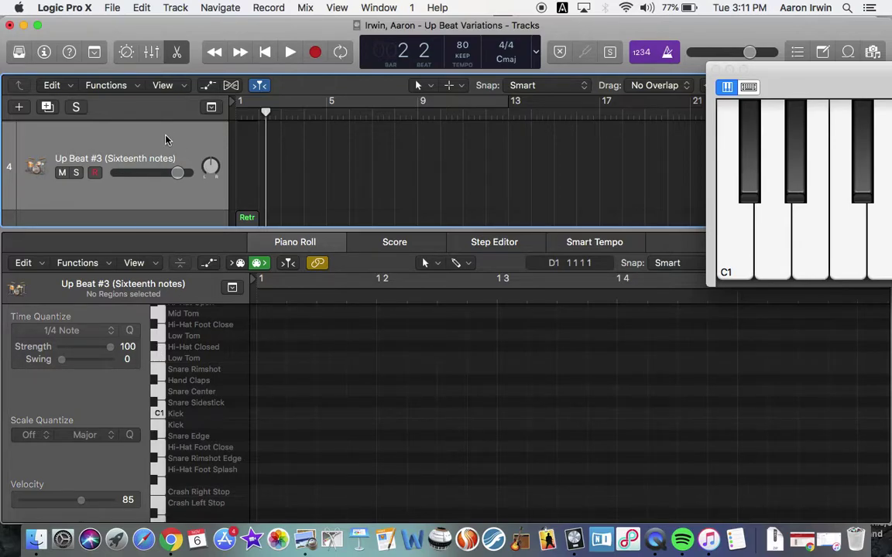
Step: Record a bar of F#1 closed hi-hats on track 4 from the start
key(t)
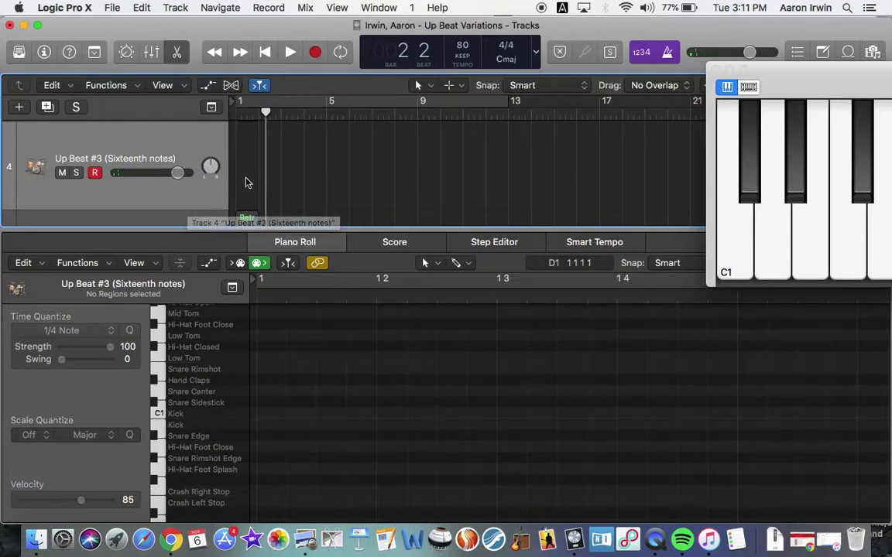
click(266, 51)
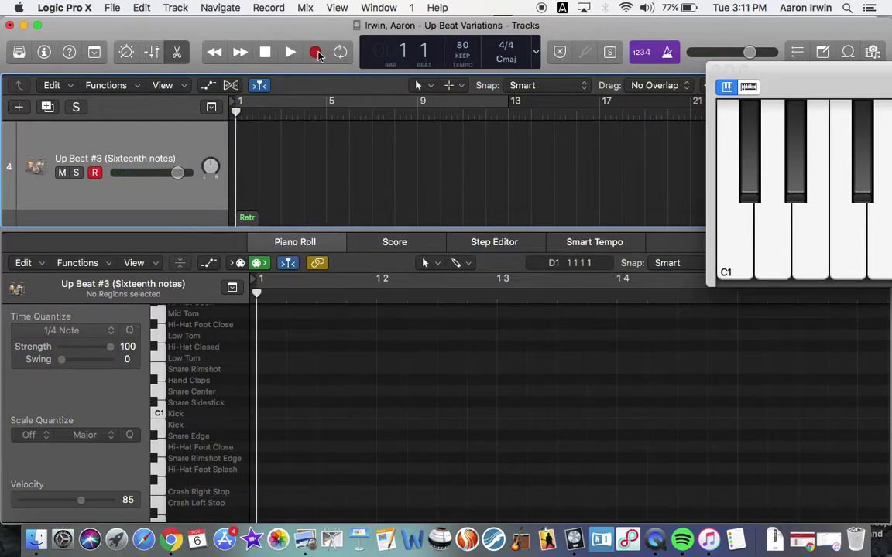
click(316, 52)
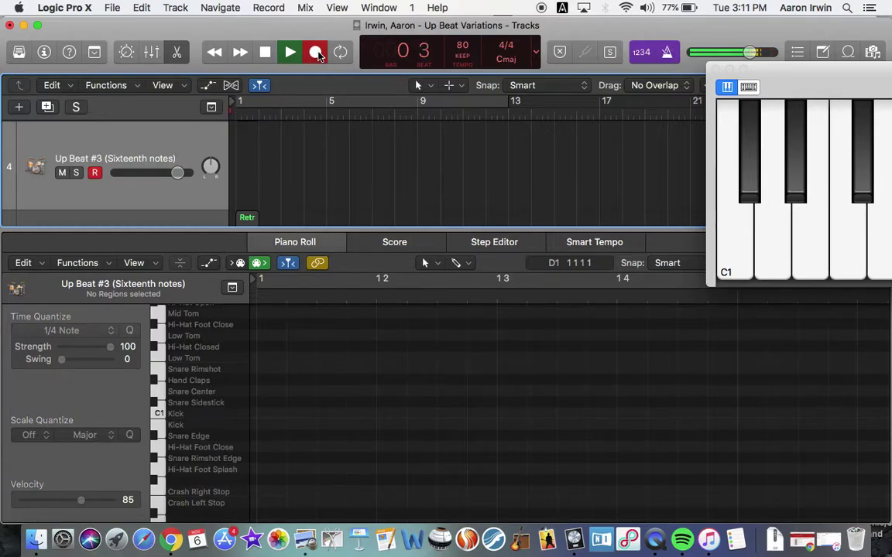
key(t)
key(t)
key(t)
key(t)
key(t)
key(t)
key(t)
key(t)
key(t)
key(t)
key(t)
key(t)
key(t)
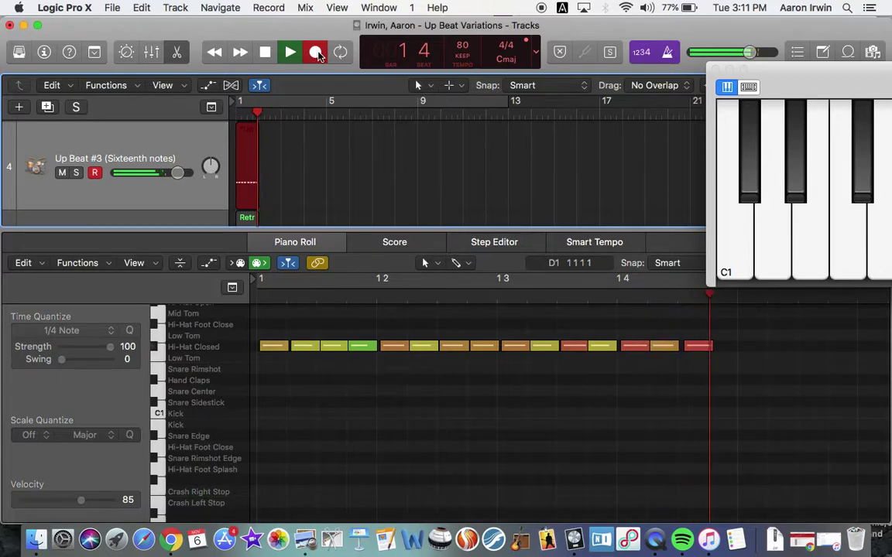
key(space)
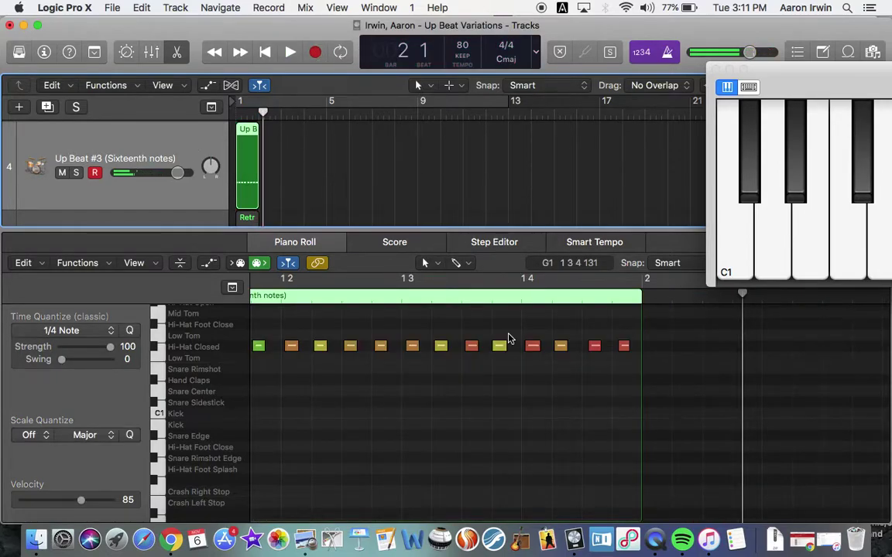
Step: Quantize all sixteen hi-hat notes to 1/16 Note and reselect them
drag(637, 360, 254, 342)
key(super+Left)
scroll(256, 347, left, 3)
drag(596, 357, 255, 329)
click(86, 330)
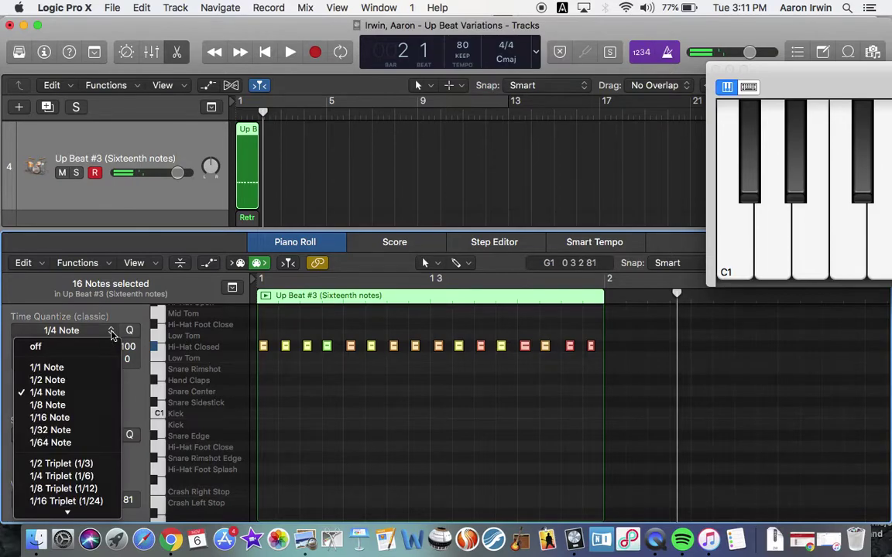
click(62, 419)
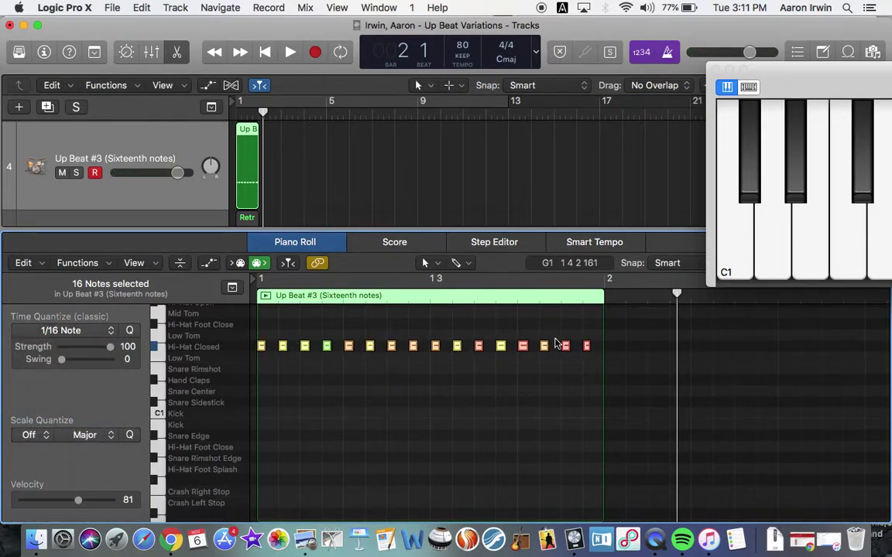
click(587, 354)
drag(435, 357, 253, 334)
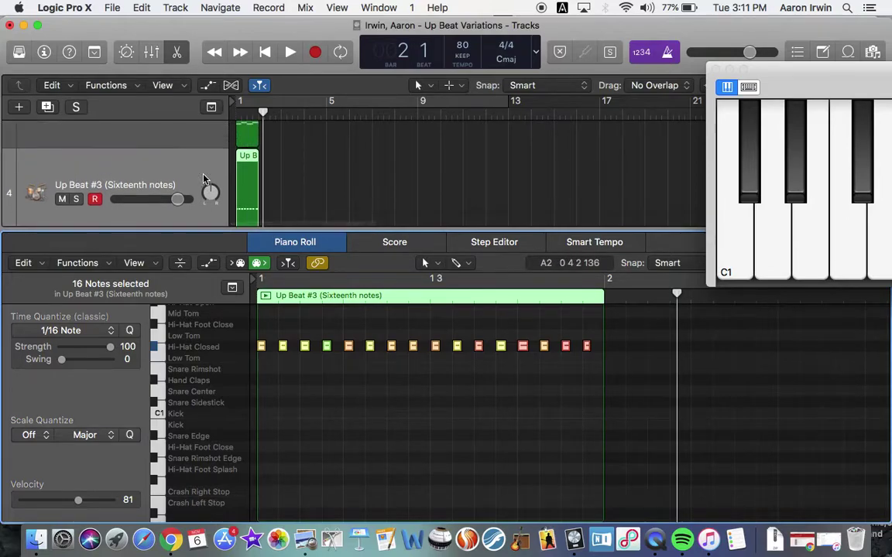
Step: Paste the hi-hat notes at the start of track 3's kick and snare region
scroll(203, 179, up, 1)
key(Up)
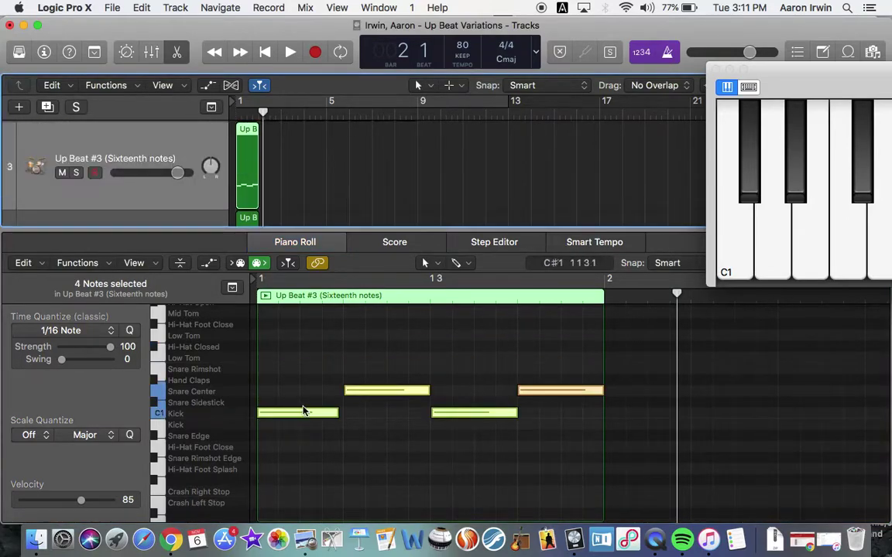
key(Return)
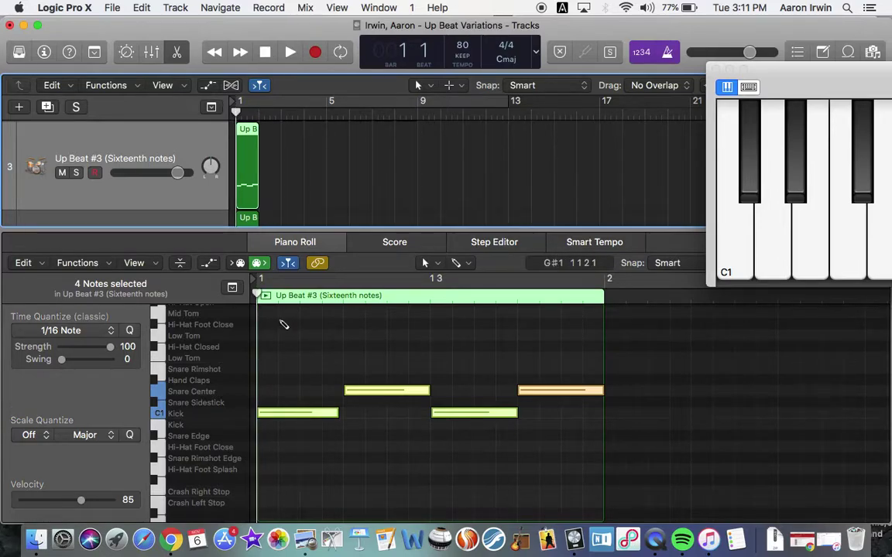
key(super+v)
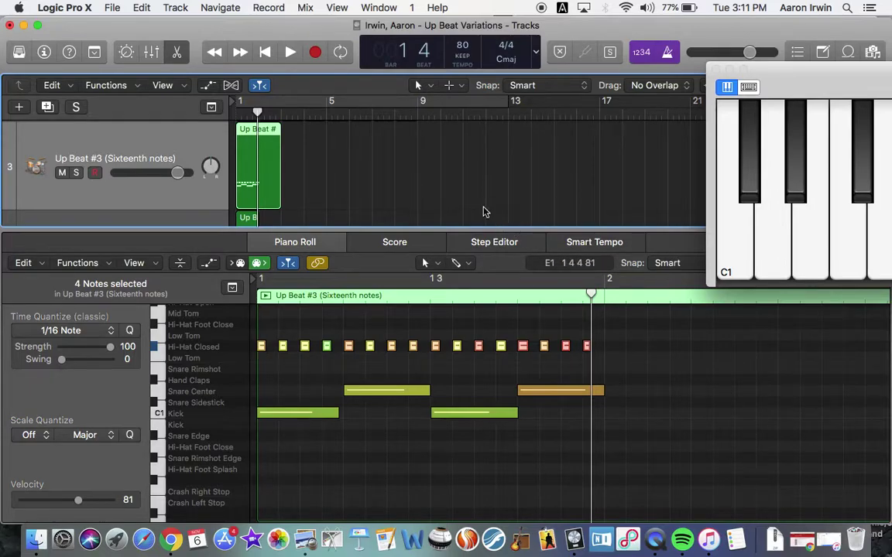
Step: Delete track 4's hi-hat region and the duplicate track
scroll(434, 162, down, 2)
click(167, 177)
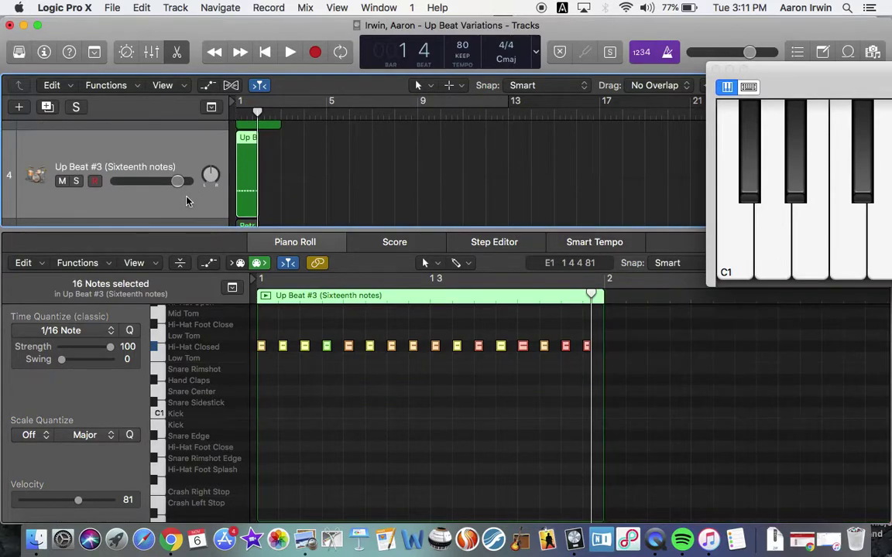
scroll(195, 161, down, 3)
scroll(221, 172, up, 3)
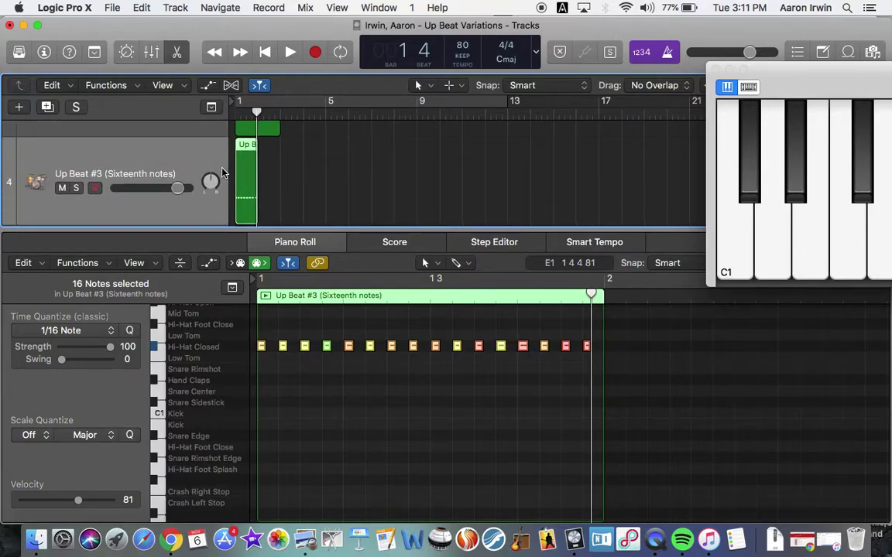
key(Delete)
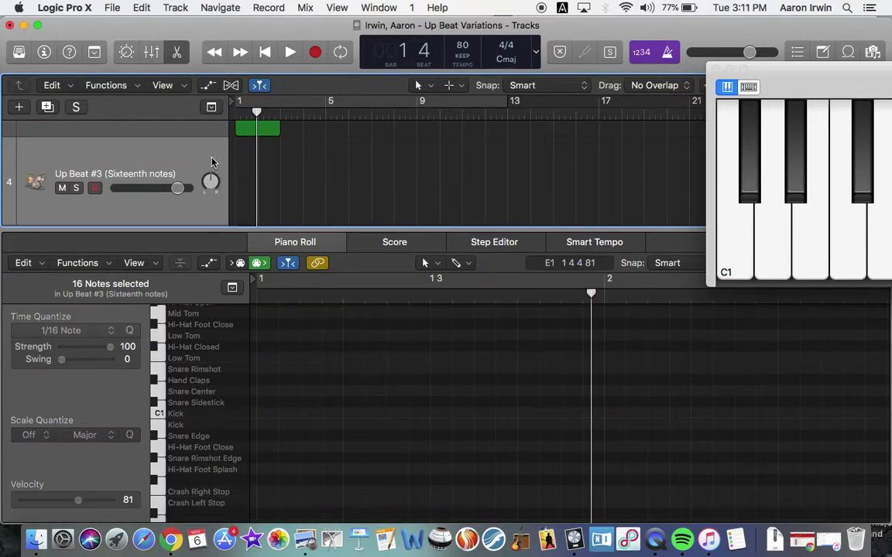
key(cmd+z)
Step: Zoom into track 3's region and put the playhead at bar 2
scroll(213, 162, up, 2)
scroll(213, 161, up, 1)
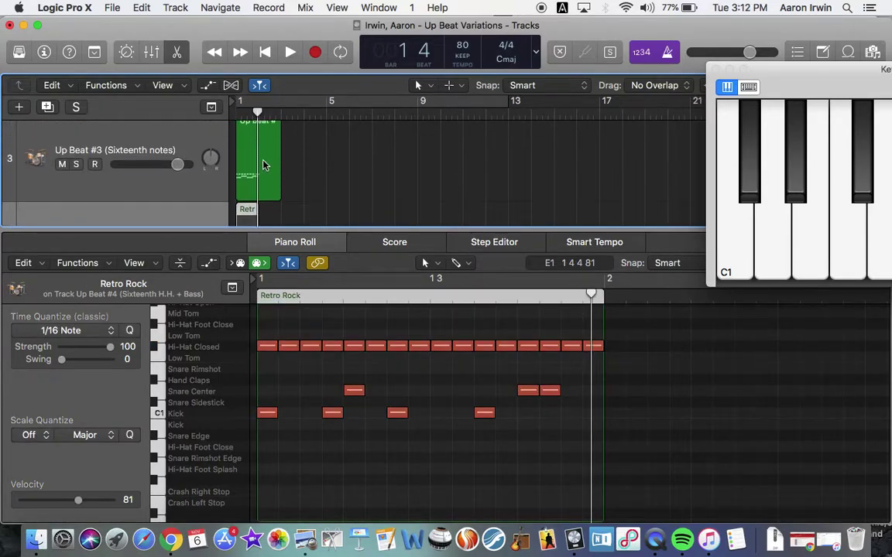
click(263, 164)
scroll(368, 318, down, 1)
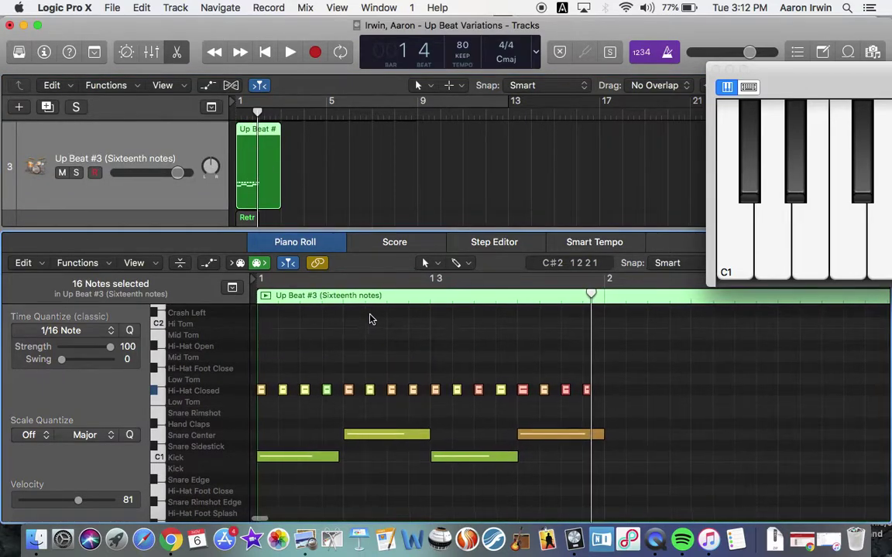
ctrl+alt+click(283, 128)
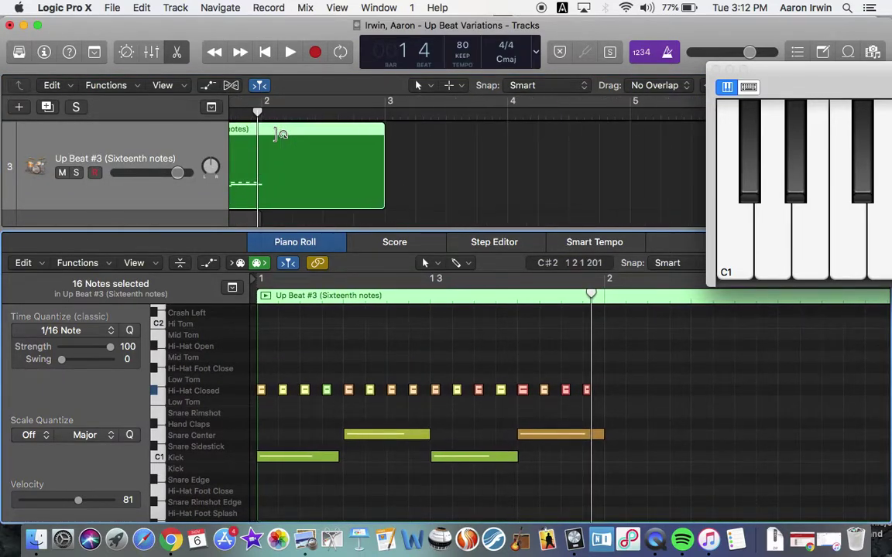
click(260, 110)
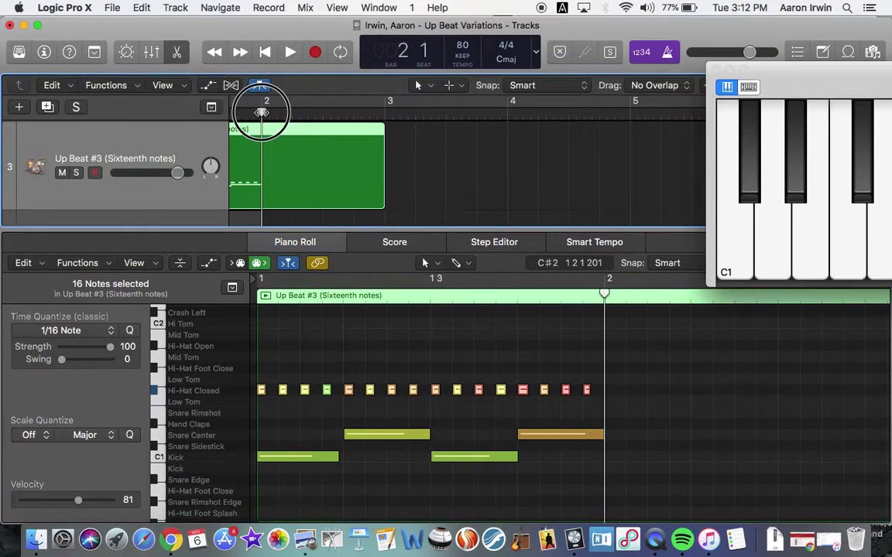
Step: Split the region at bar 2, keeping crossing notes, and delete the part after
key(super+t)
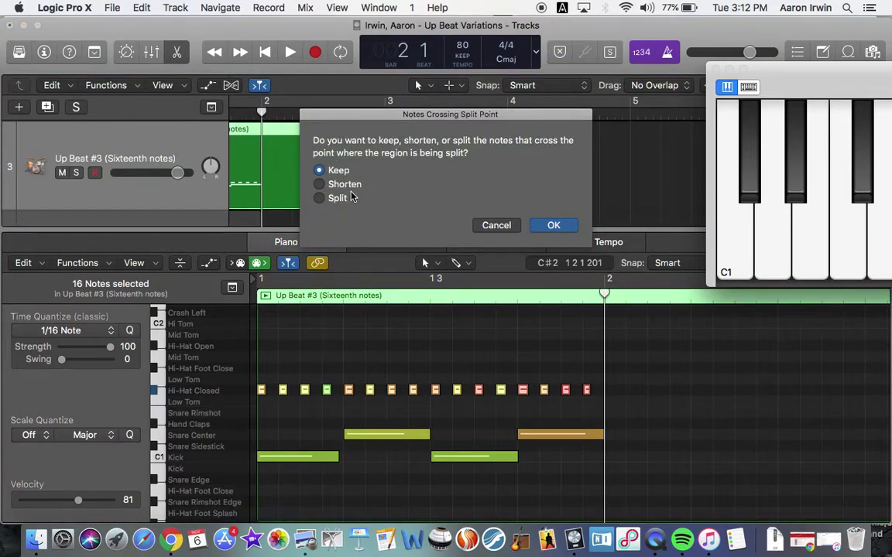
click(542, 226)
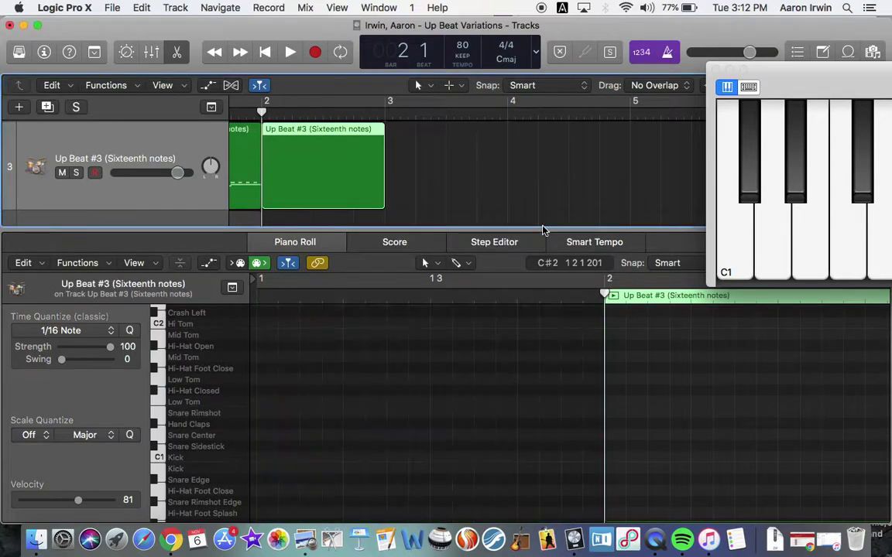
click(323, 176)
key(Delete)
key(super+Left)
click(234, 154)
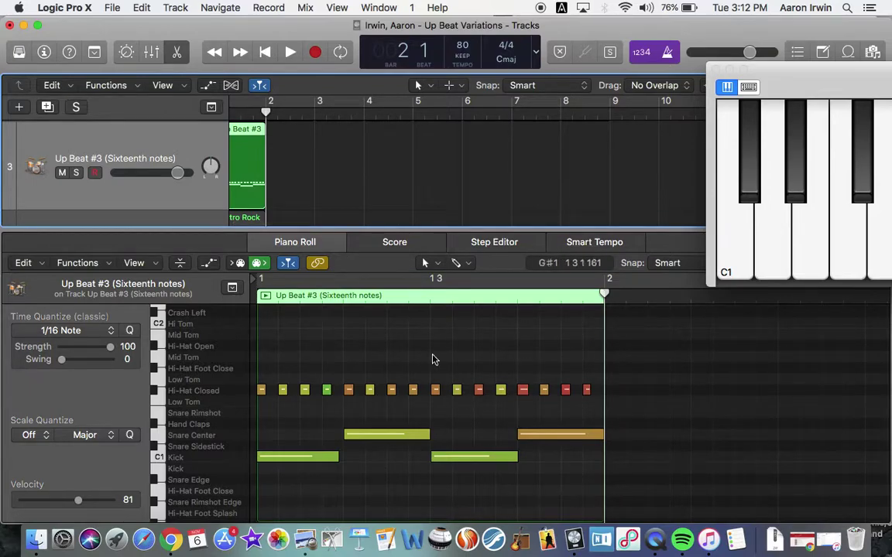
Step: Delete all sixteen Hi-Hat Closed notes from Up Beat #3
click(522, 390)
drag(594, 377, 259, 396)
key(Delete)
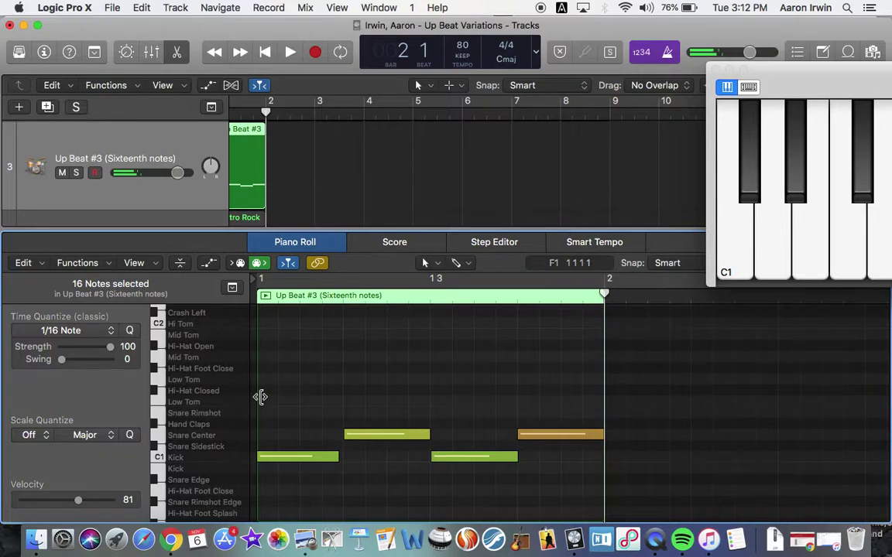
Step: Switch the left-click tool to the Brush Tool
click(428, 263)
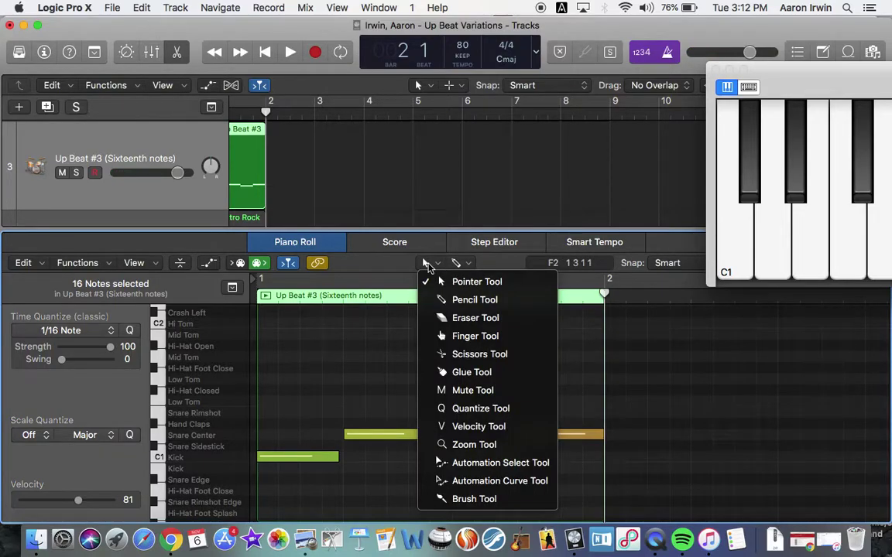
click(463, 500)
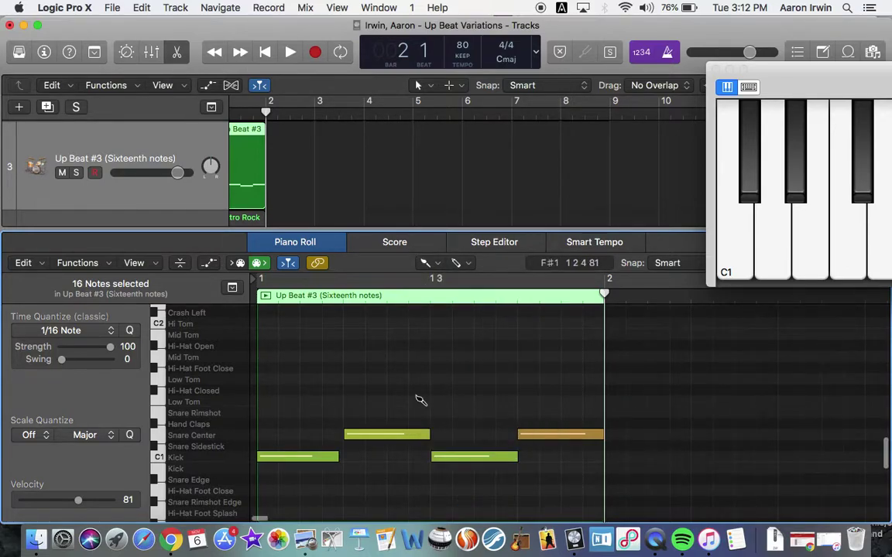
scroll(420, 400, up, 5)
scroll(420, 400, left, 4)
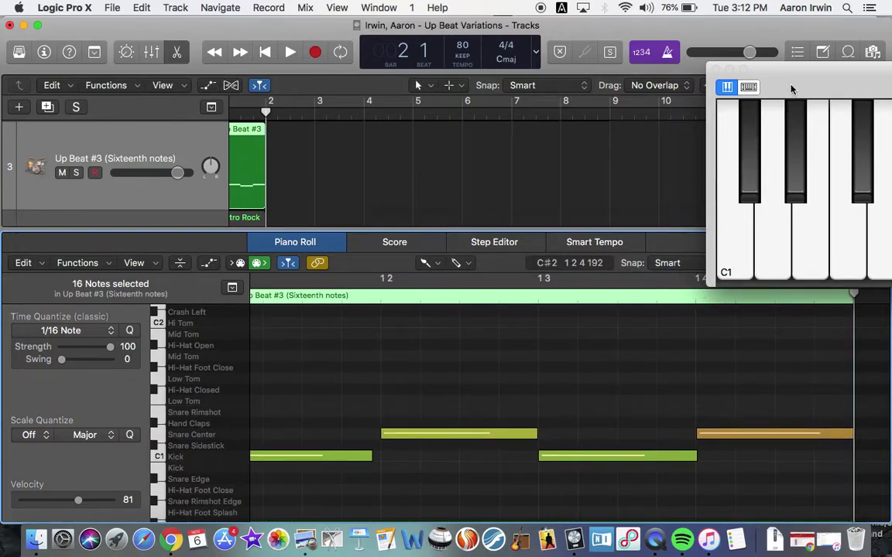
drag(791, 89, 853, 44)
scroll(611, 324, left, 2)
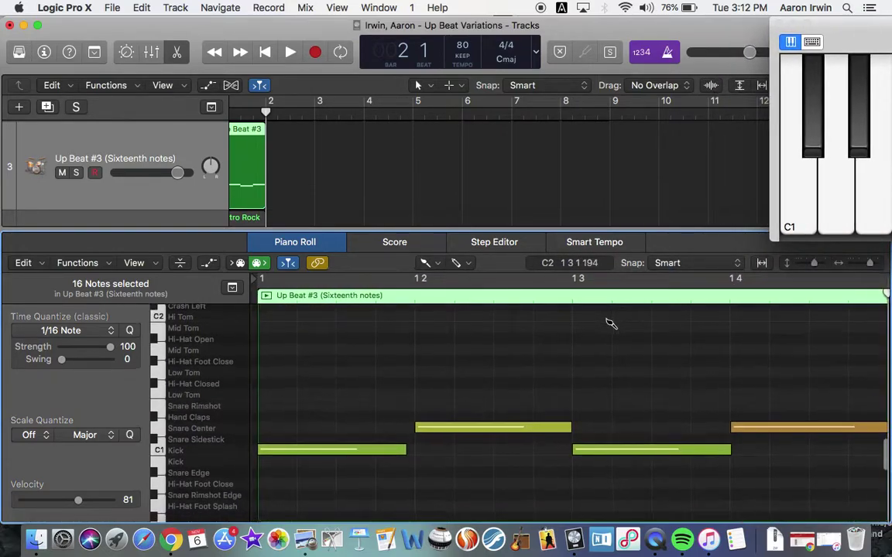
Step: Keep the Piano Roll quantize grid at 1/16 Note for painting
click(84, 332)
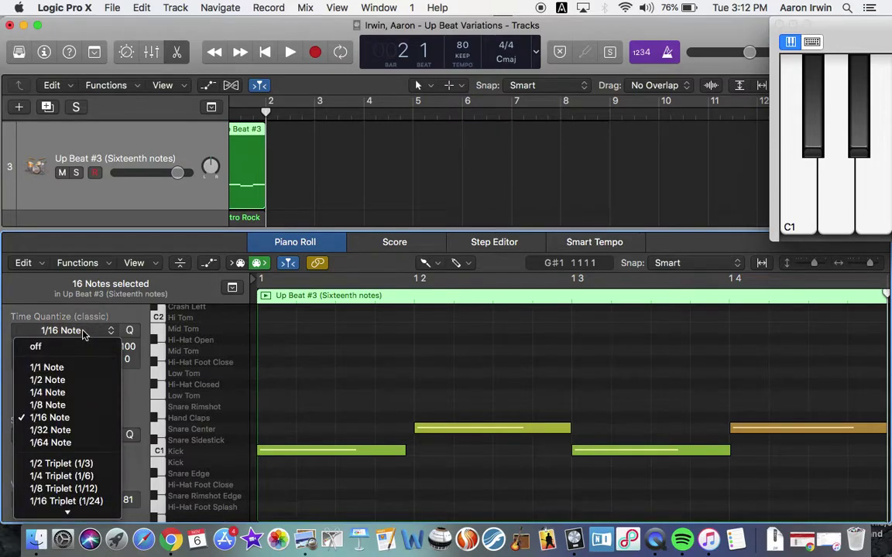
click(83, 333)
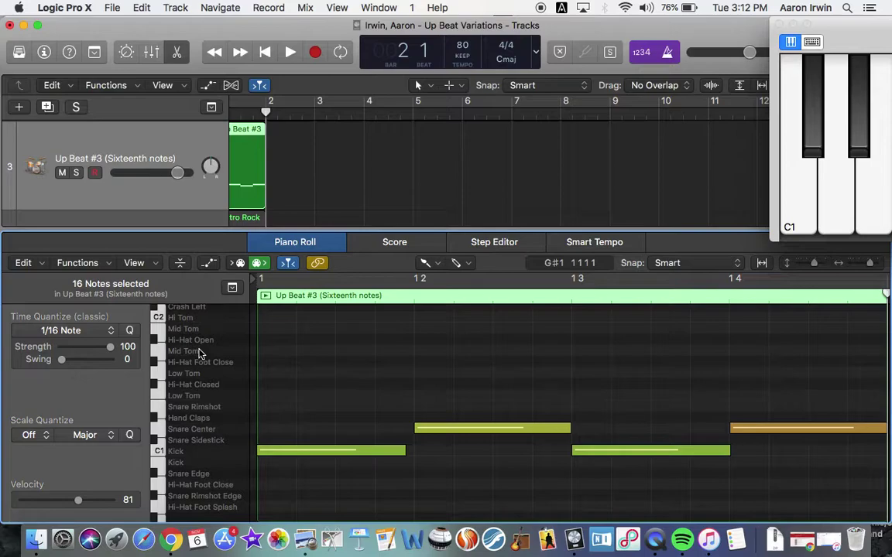
scroll(196, 375, up, 5)
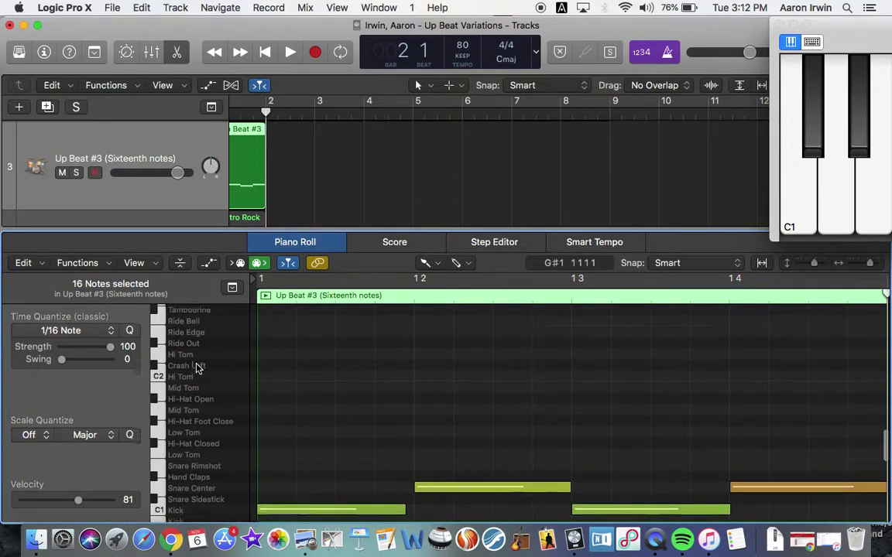
scroll(197, 387, down, 1)
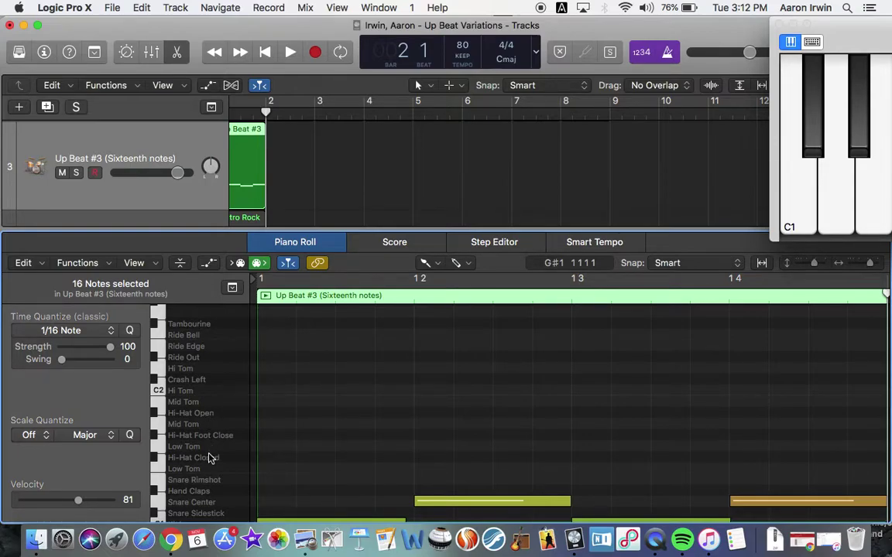
scroll(209, 460, down, 4)
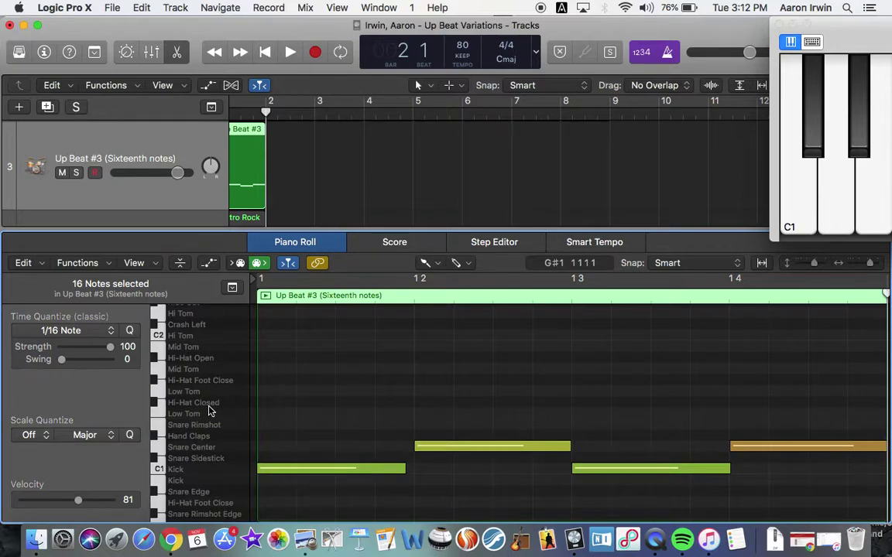
Step: Brush the first Hi-Hat Closed sixteenths in bar 1, undoing stray Low Tom notes
super+click(271, 403)
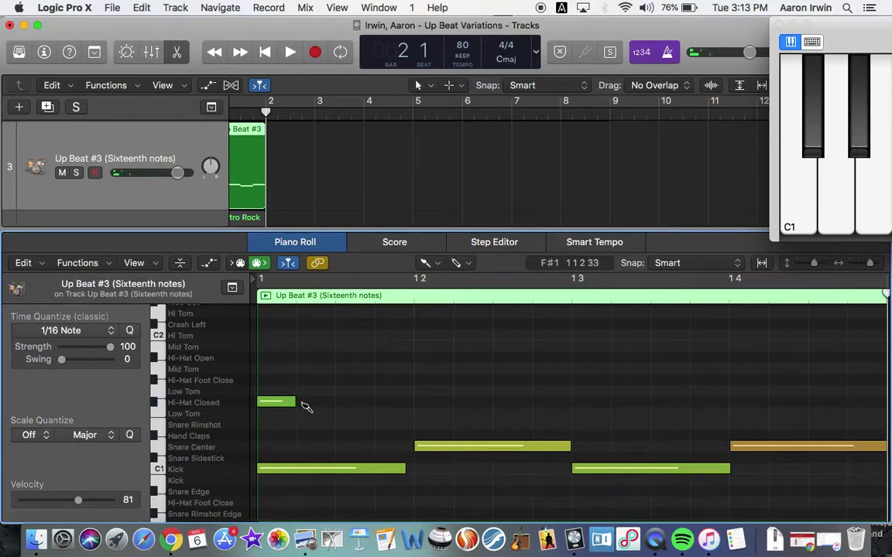
super+click(300, 403)
super+click(372, 401)
super+click(409, 401)
super+click(449, 401)
super+click(461, 392)
super+click(497, 392)
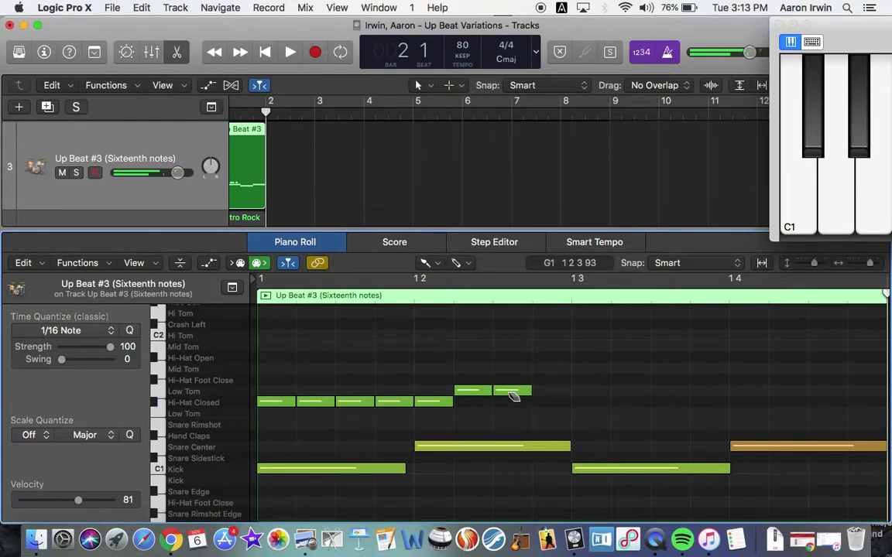
key(super+z)
key(super+z)
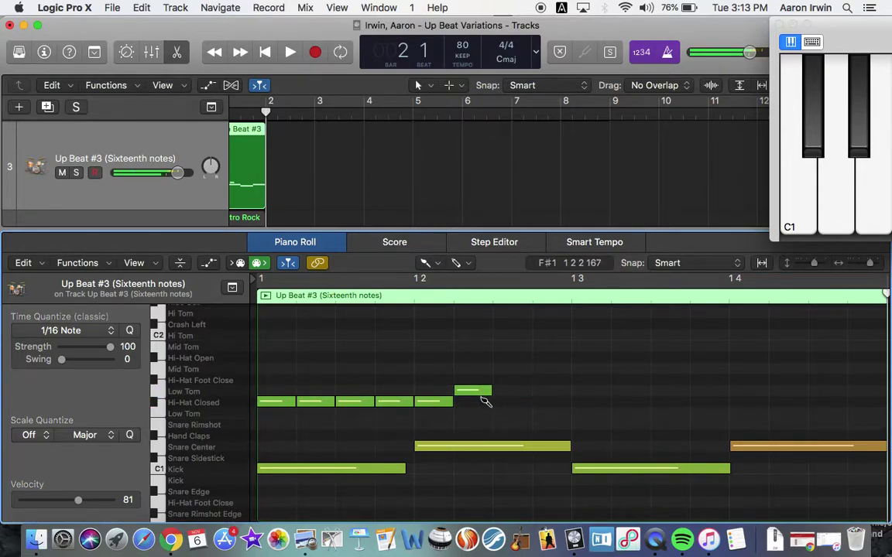
Step: Brush the remaining Hi-Hat Closed sixteenths along the row to the region end
super+click(478, 401)
super+click(502, 403)
super+click(551, 401)
super+click(592, 401)
super+click(631, 401)
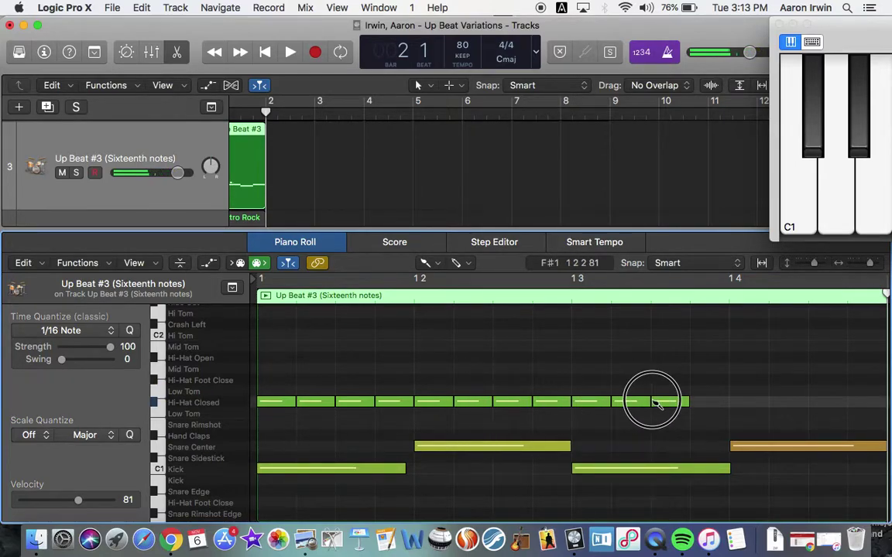
super+click(670, 401)
super+click(711, 401)
super+click(750, 401)
super+click(788, 401)
super+click(827, 401)
super+click(865, 401)
Step: Play back the finished one-bar beat from the start
key(super+Left)
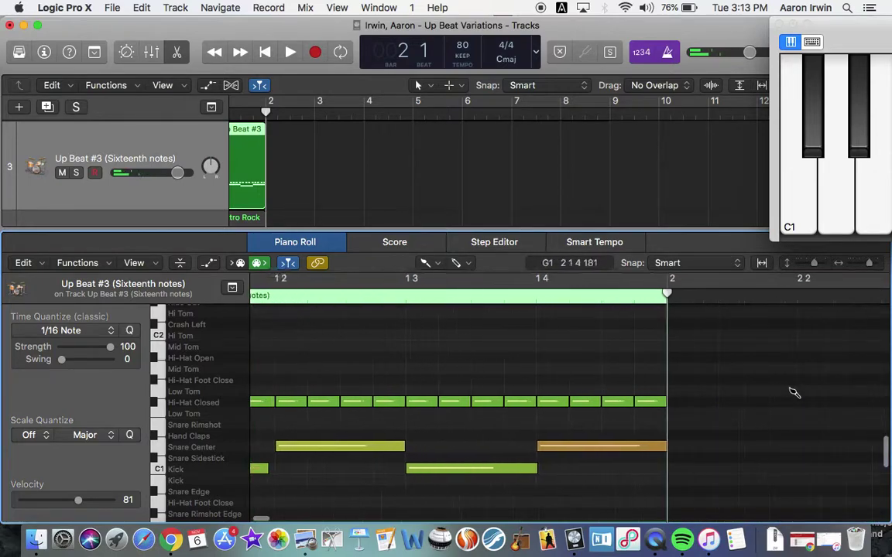
key(super+Right)
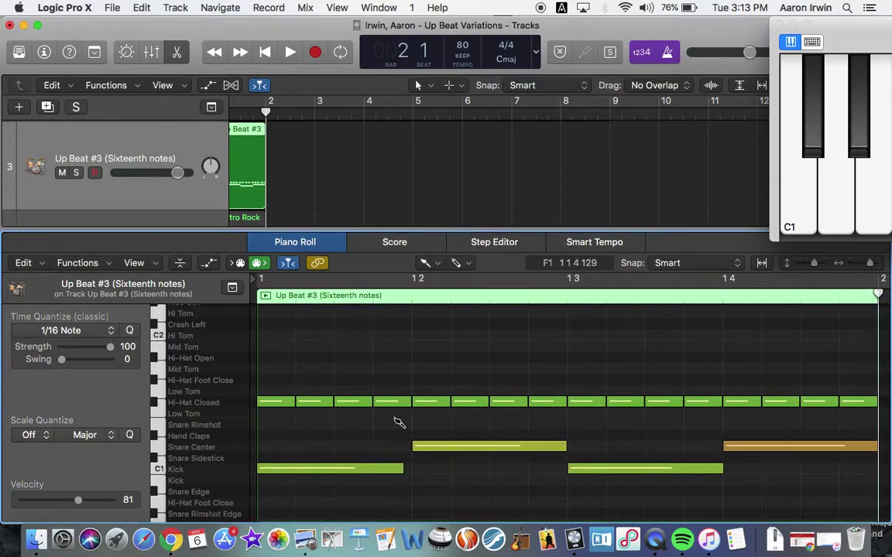
scroll(398, 422, right, 1)
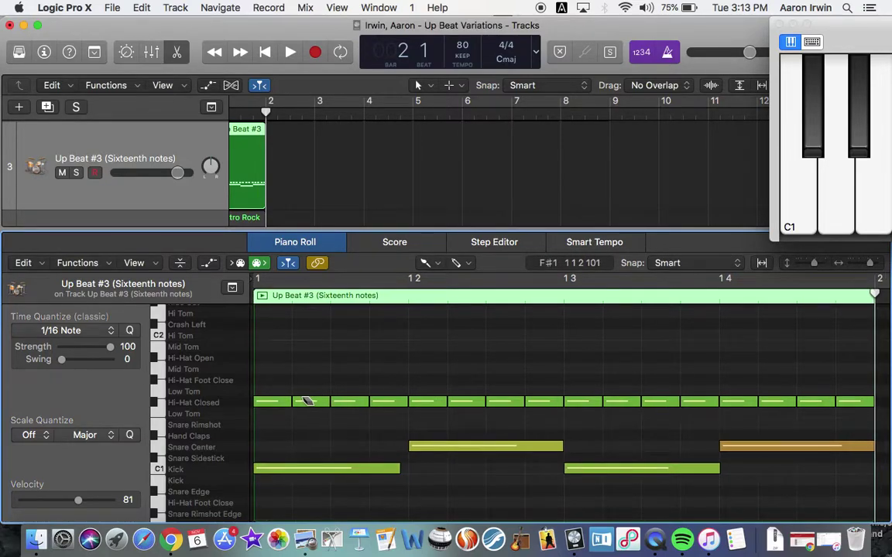
key(Return)
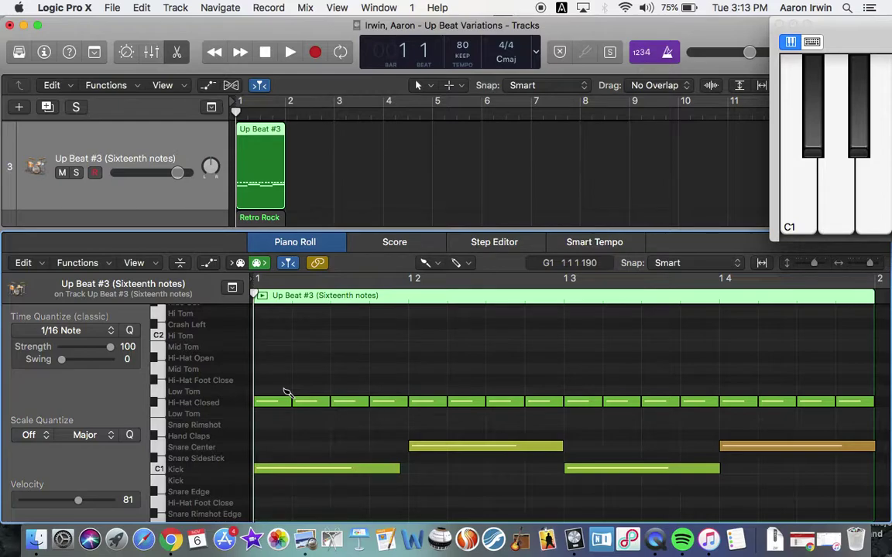
key(space)
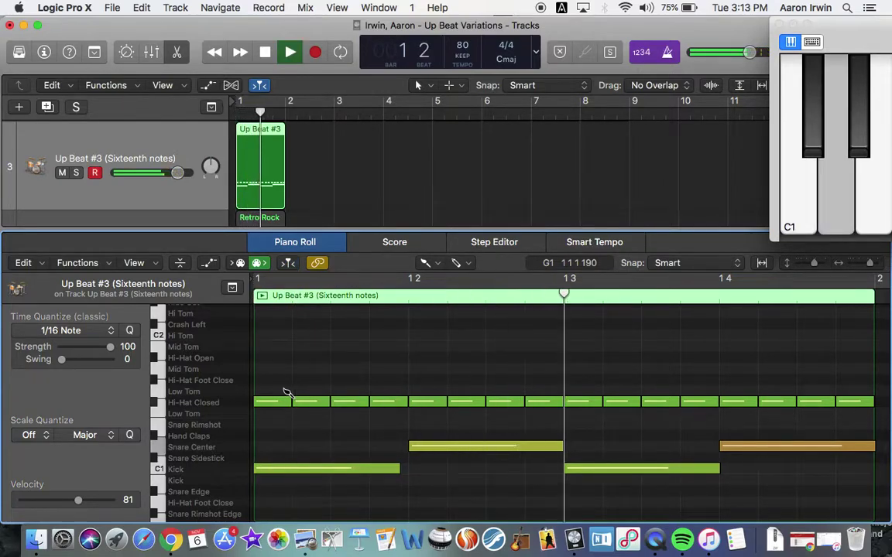
key(space)
key(space)
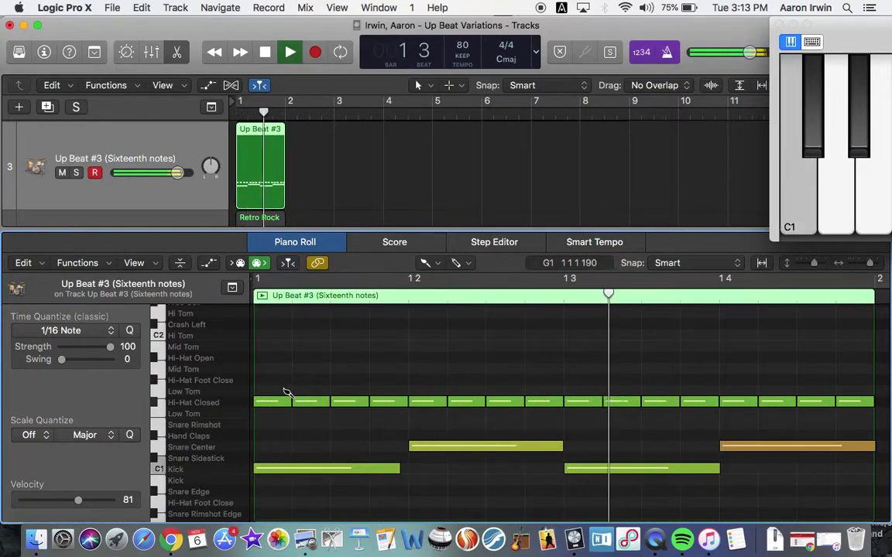
key(space)
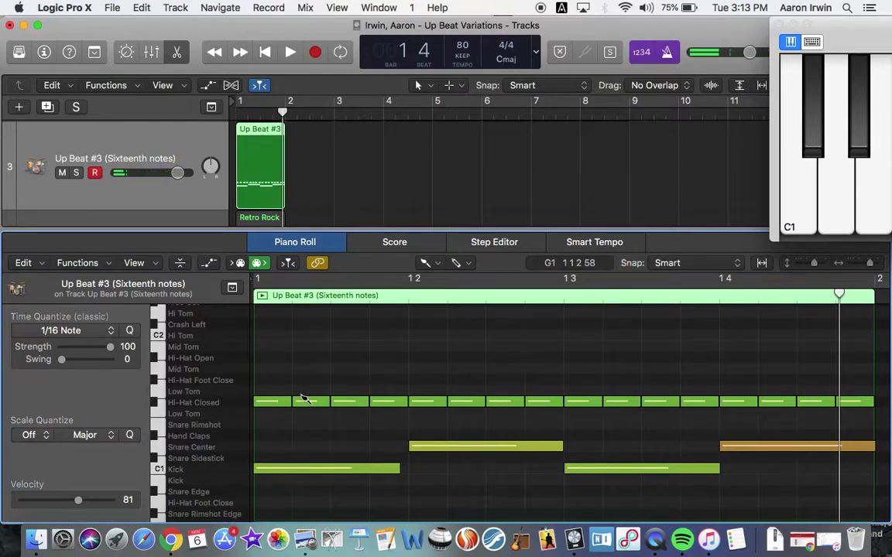
Step: Delete the Retro Rock region from track 4 and unmute the track
scroll(333, 190, down, 2)
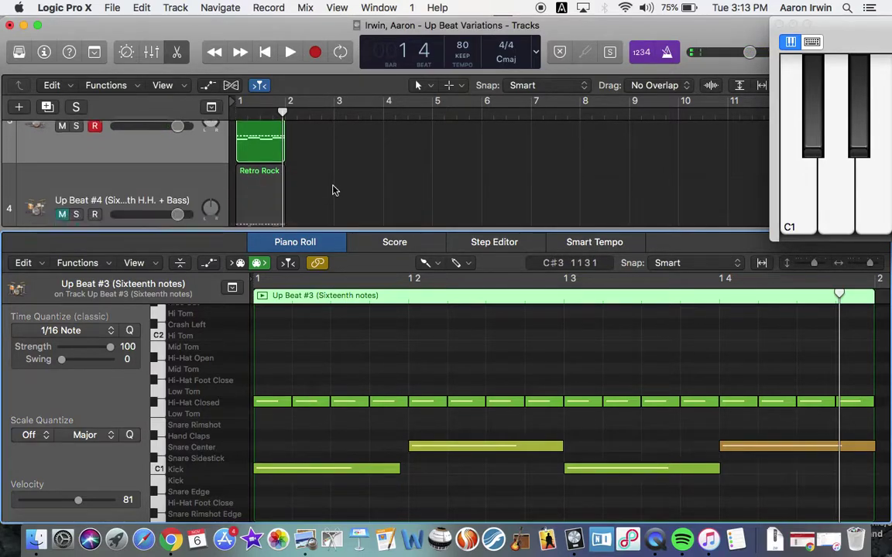
scroll(333, 191, down, 1)
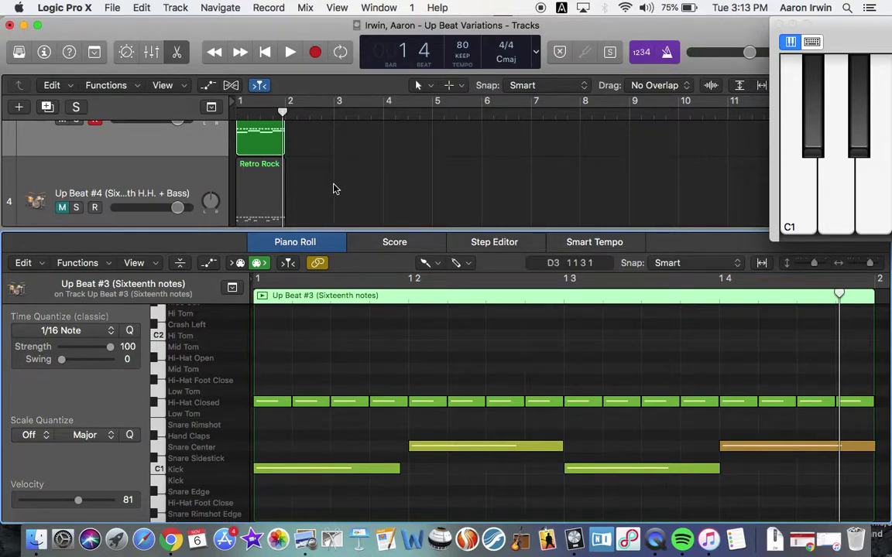
click(249, 171)
scroll(249, 170, down, 1)
key(Delete)
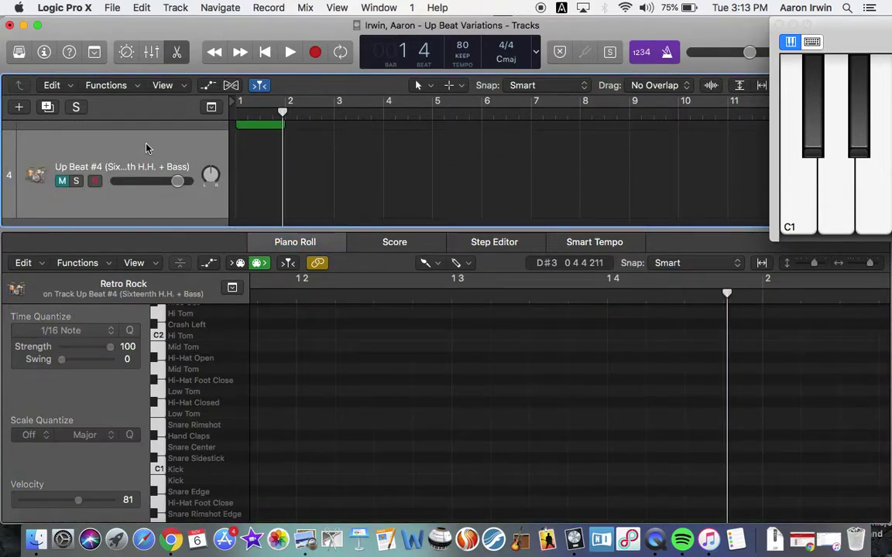
click(62, 180)
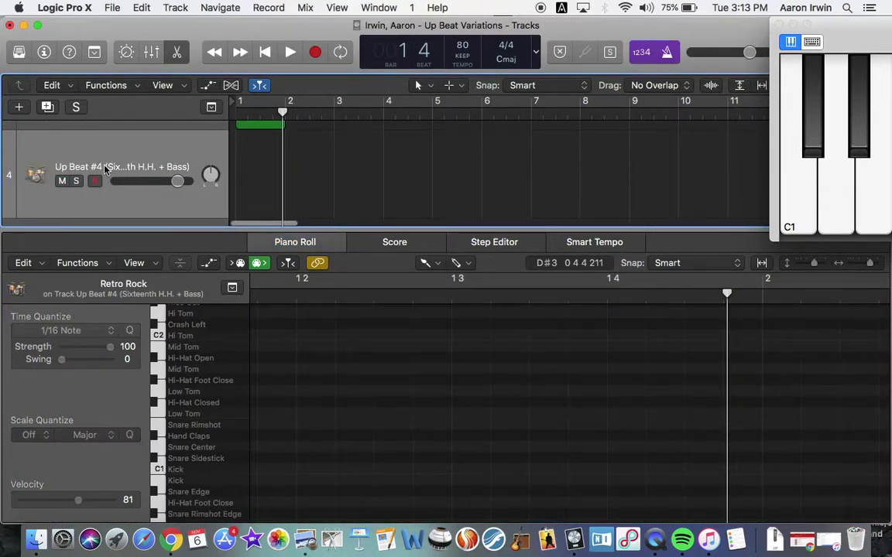
Step: Option-drag a copy of the Up Beat #3 region onto track 4
scroll(105, 171, up, 1)
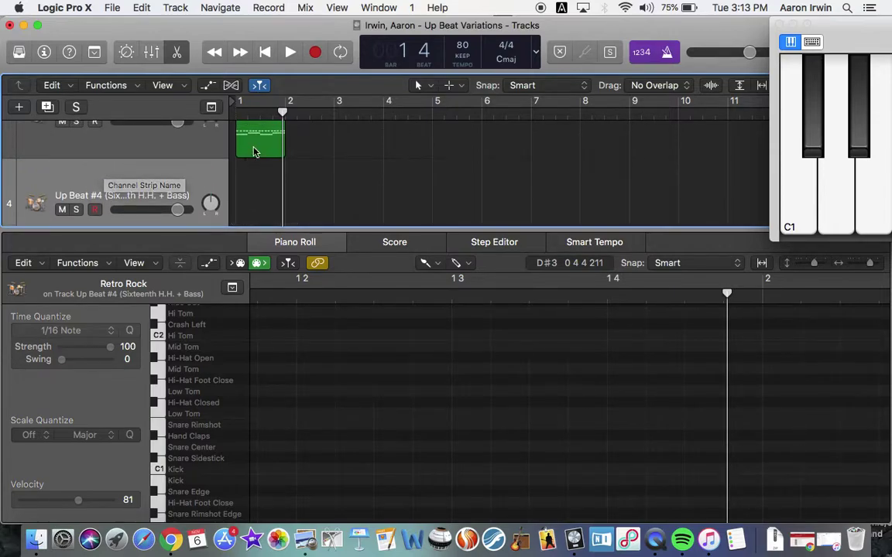
scroll(254, 151, up, 1)
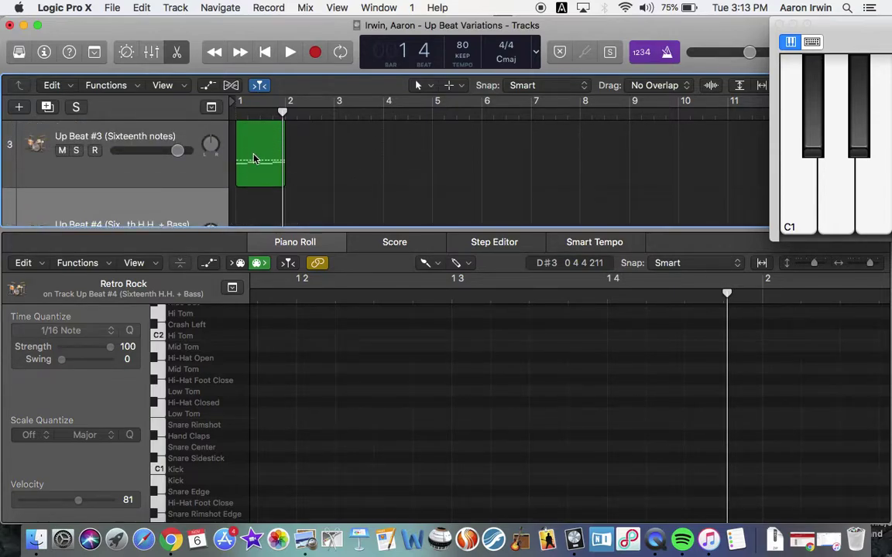
drag(254, 158, 255, 200)
scroll(186, 211, down, 3)
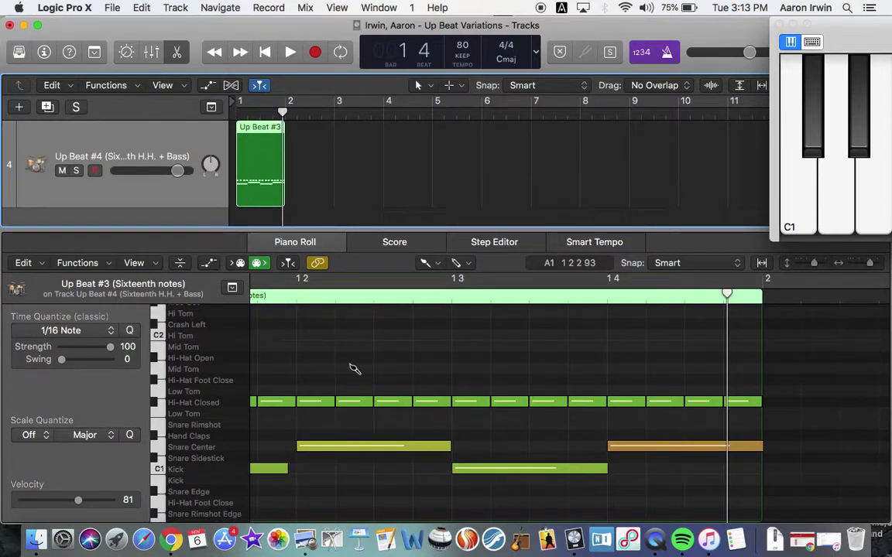
scroll(355, 369, left, 5)
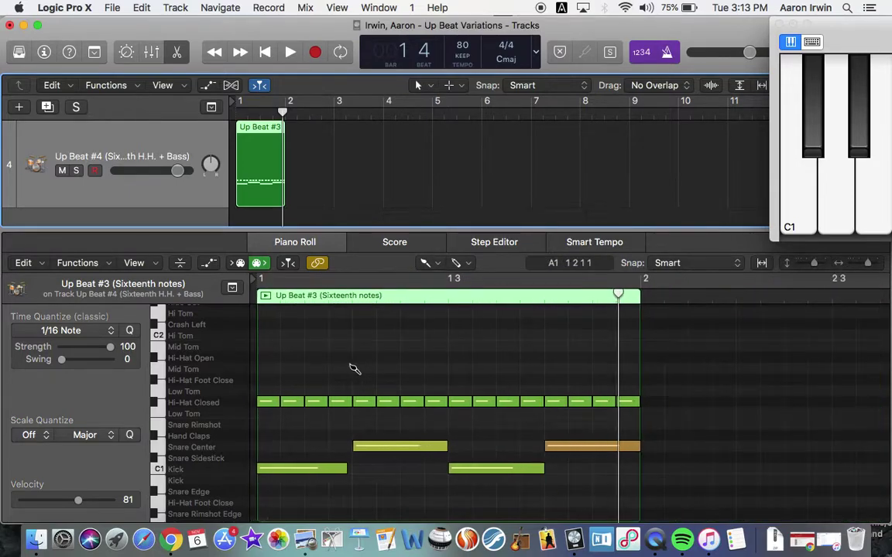
scroll(348, 364, down, 3)
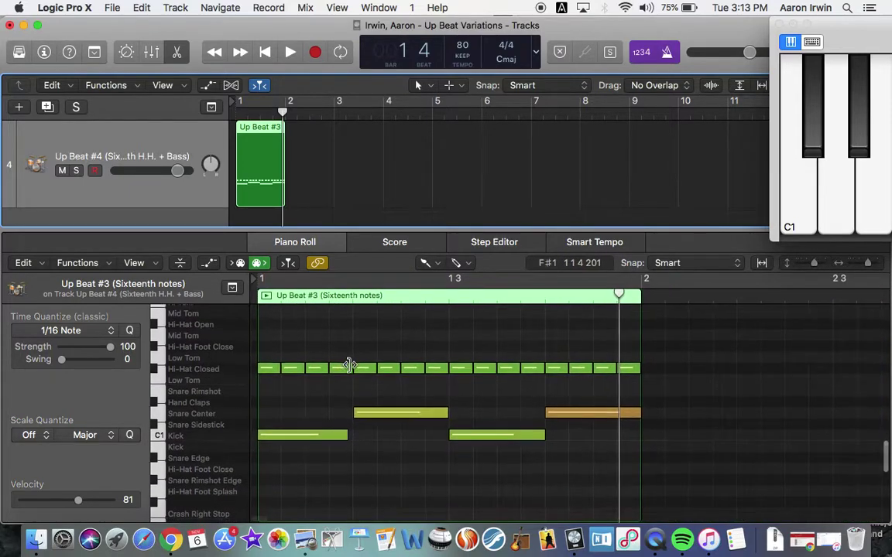
Step: With the Pointer Tool, select and delete the four kick and snare notes
click(430, 264)
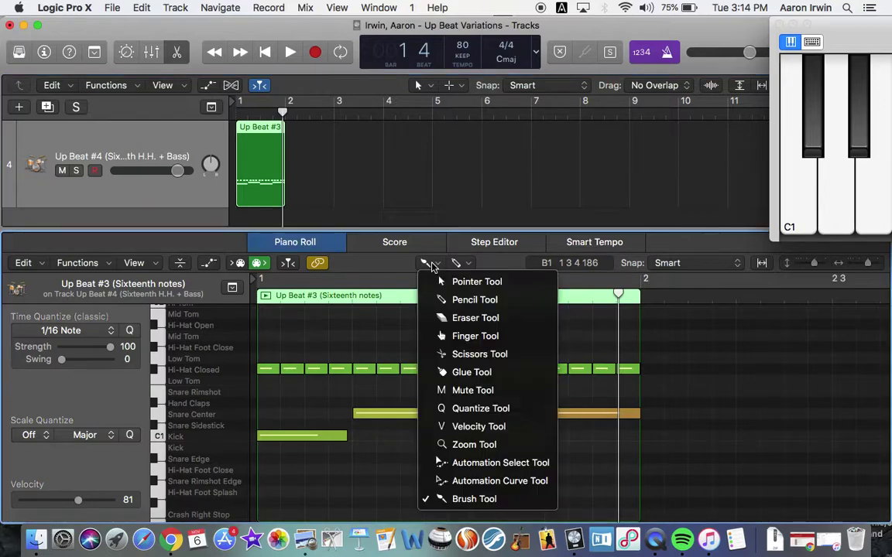
click(465, 281)
drag(598, 446, 303, 413)
key(Delete)
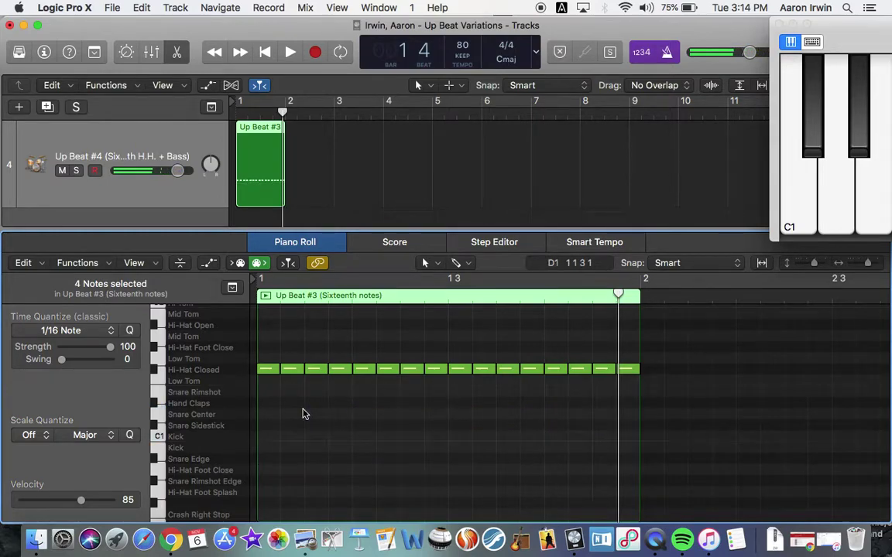
Step: Switch the left-click tool to Brush Tool and keep Time Quantize at 1/16 Note
click(426, 263)
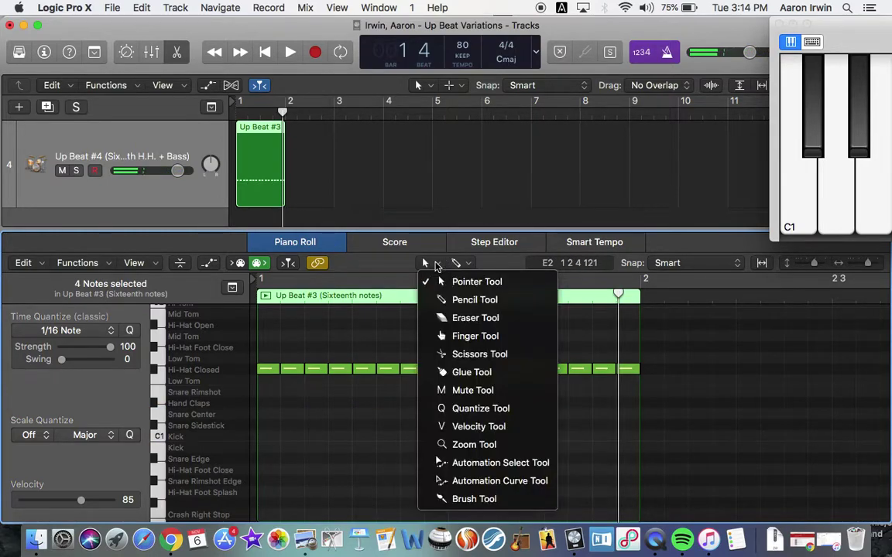
click(462, 499)
click(109, 331)
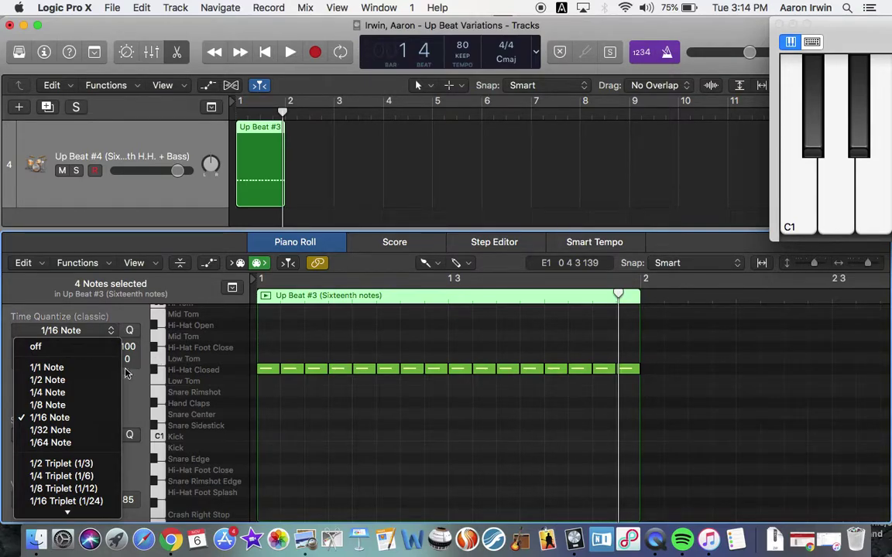
click(268, 441)
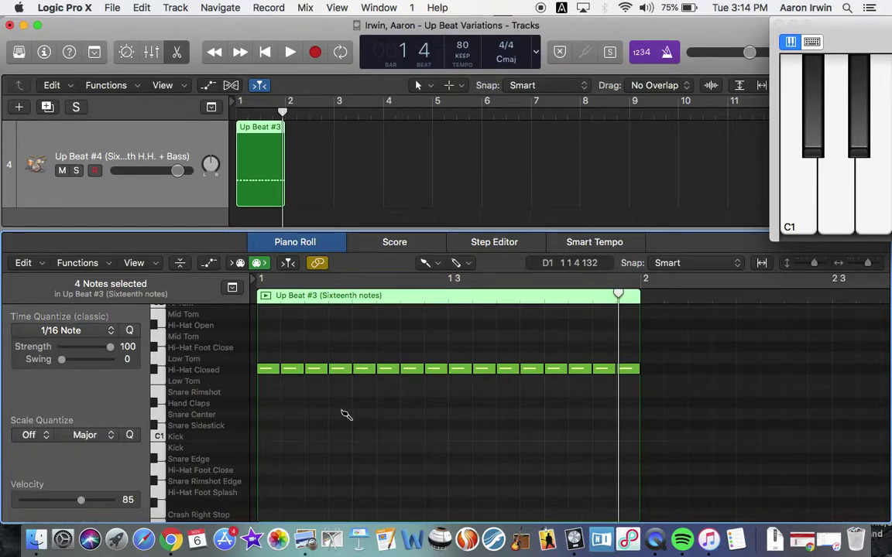
scroll(342, 414, up, 5)
scroll(346, 416, down, 4)
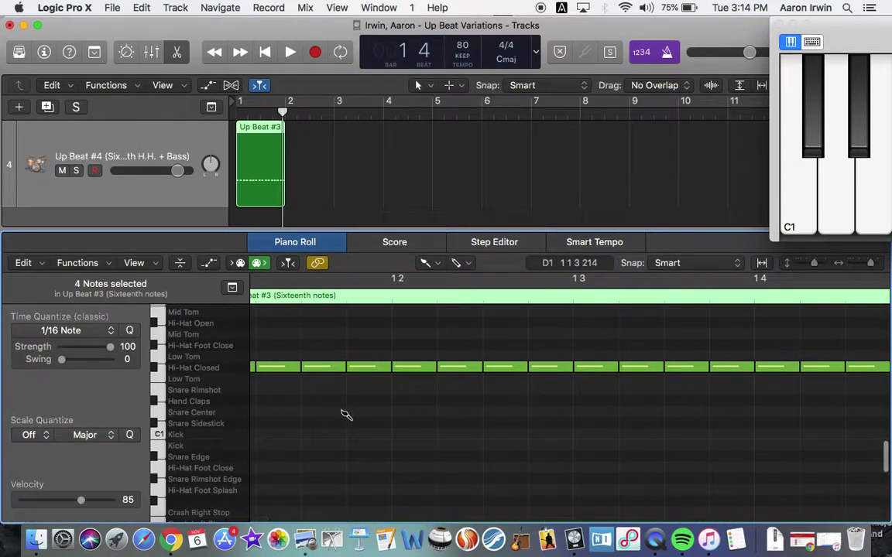
scroll(345, 416, down, 1)
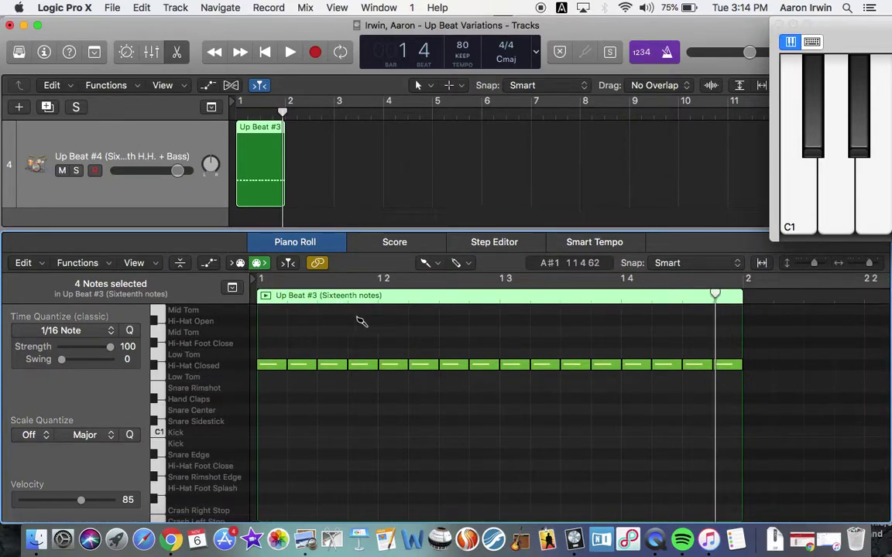
Step: Brush kicks on the downbeat and just before beat 2, plus snares on beats 2 and 4
click(271, 432)
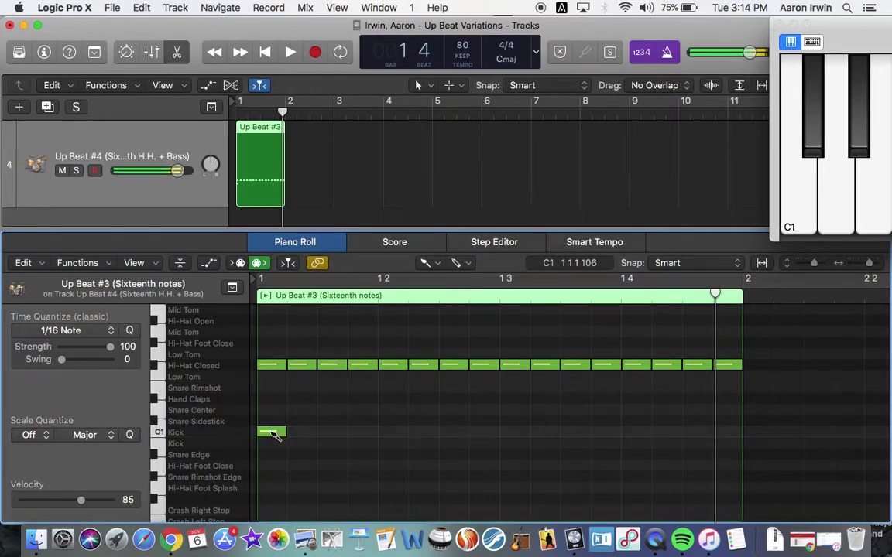
click(360, 431)
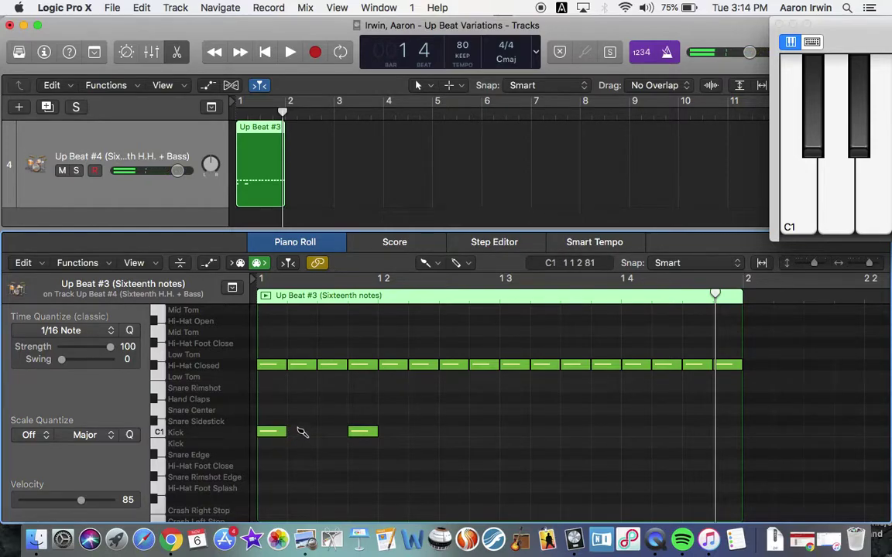
click(360, 434)
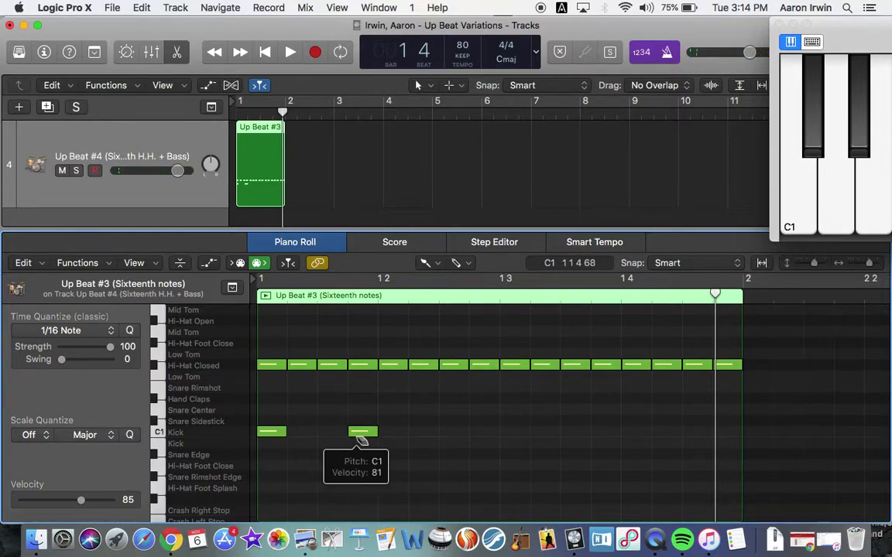
click(393, 411)
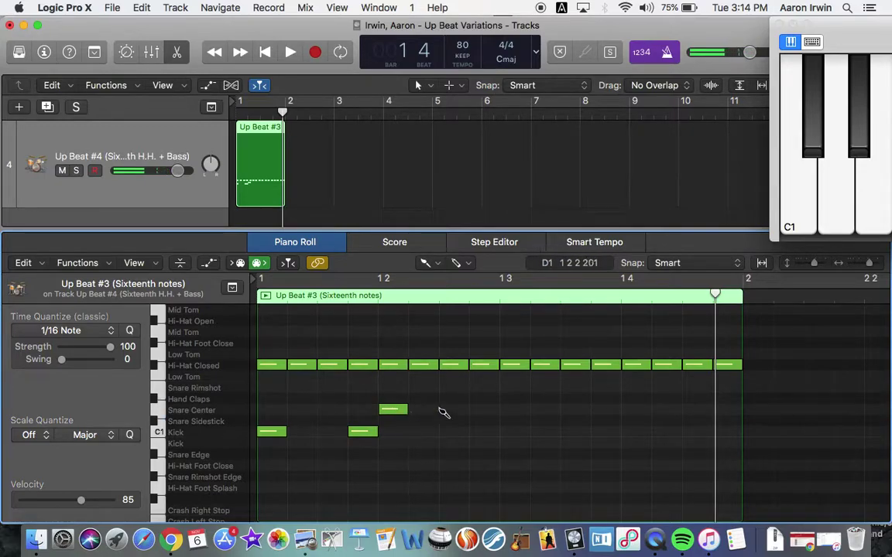
click(633, 409)
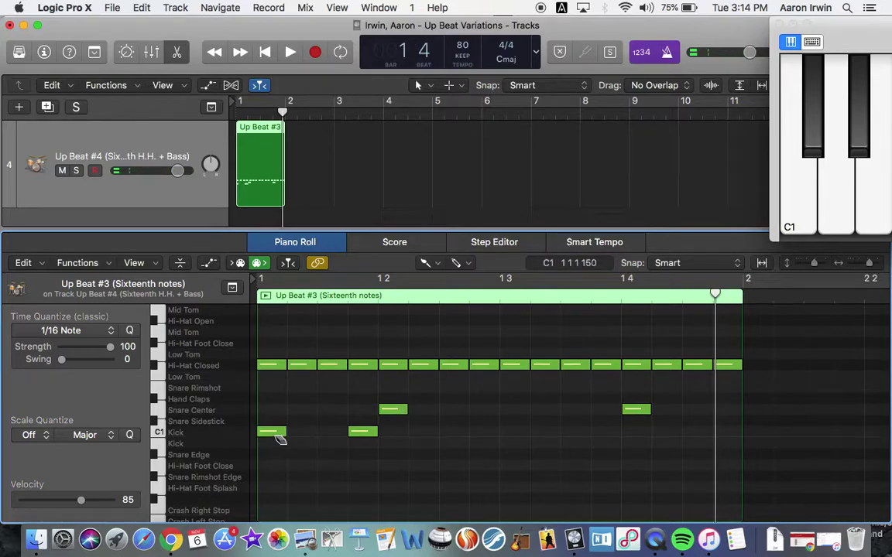
Step: Add kicks on the off-beats after 2 and 3, and copy the beat-4 snare a sixteenth later
click(454, 432)
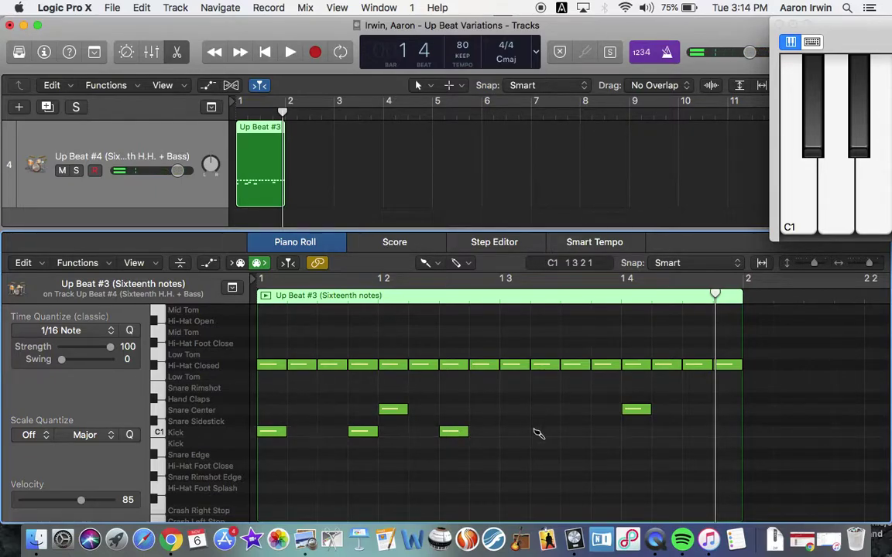
click(572, 432)
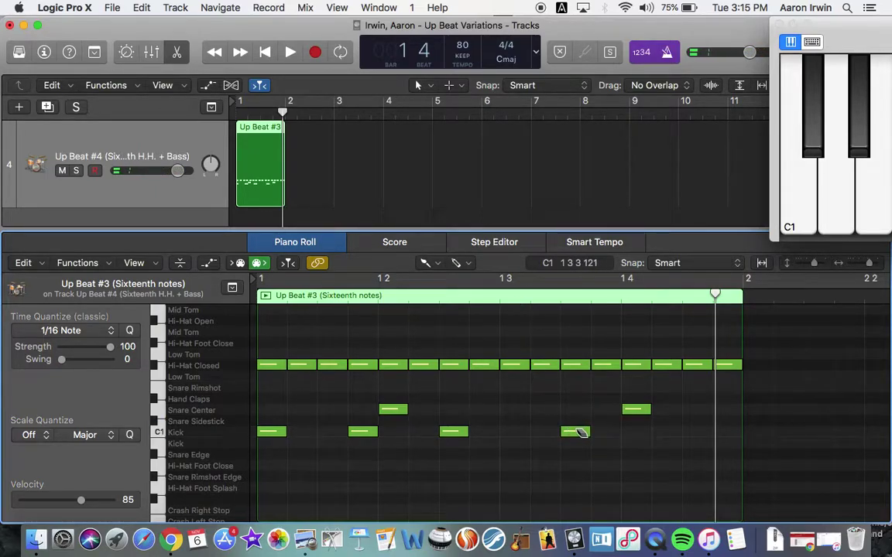
click(633, 410)
drag(636, 415, 669, 411)
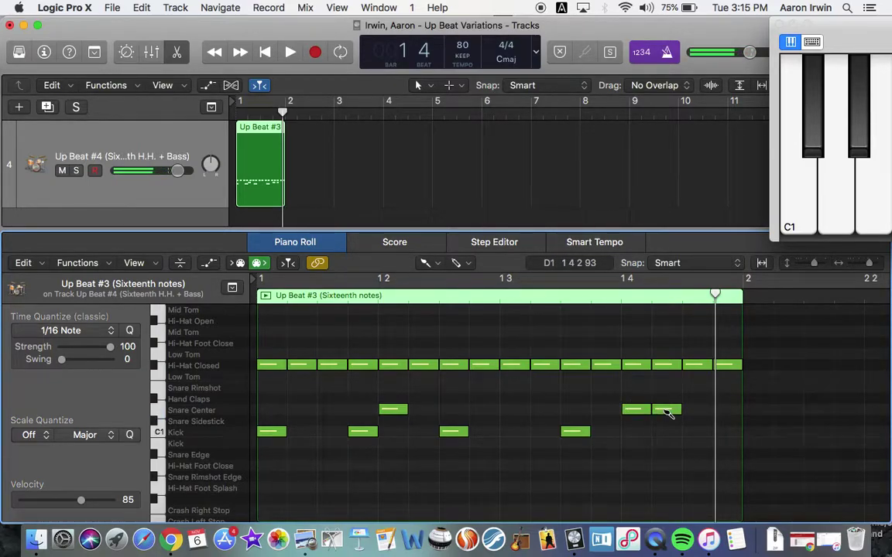
key(Return)
key(space)
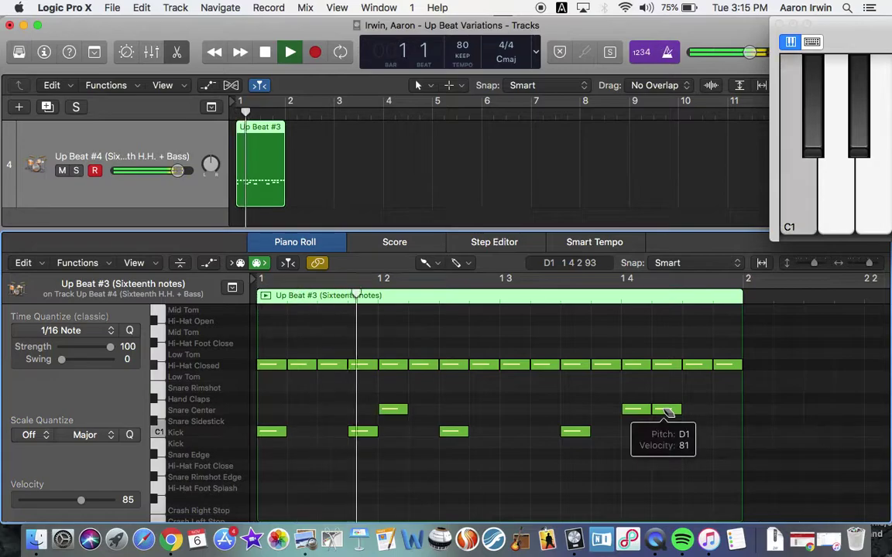
key(space)
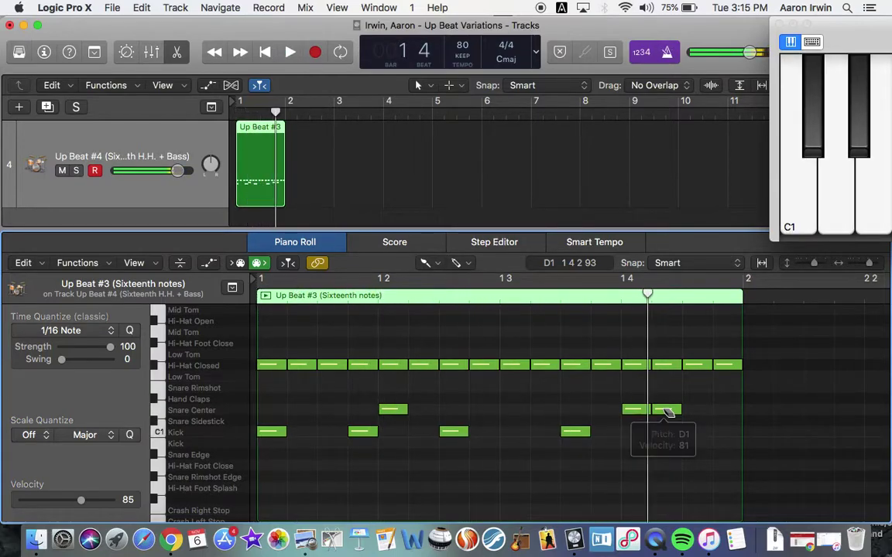
key(Return)
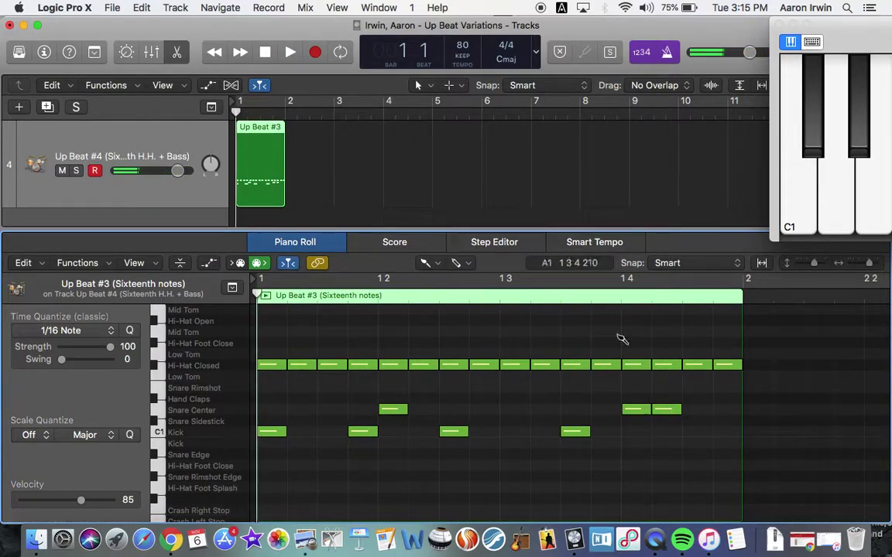
scroll(464, 193, up, 3)
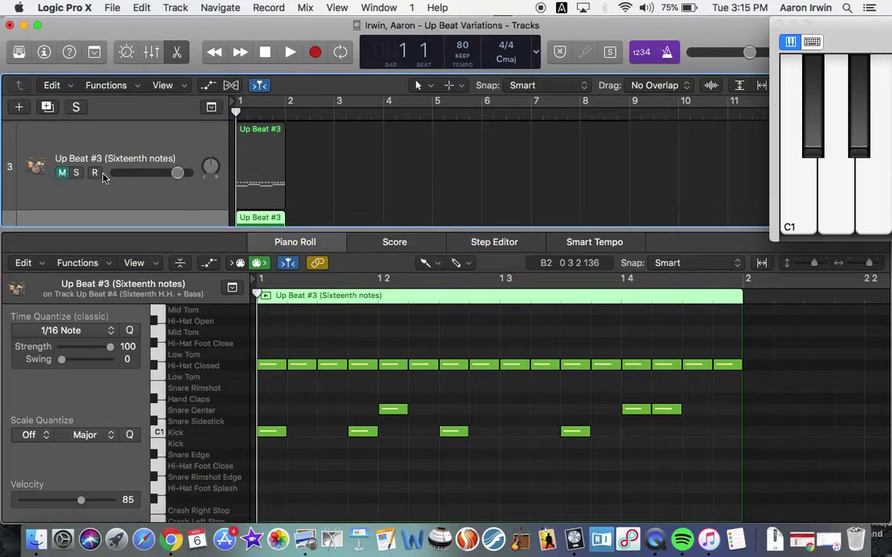
scroll(123, 154, down, 3)
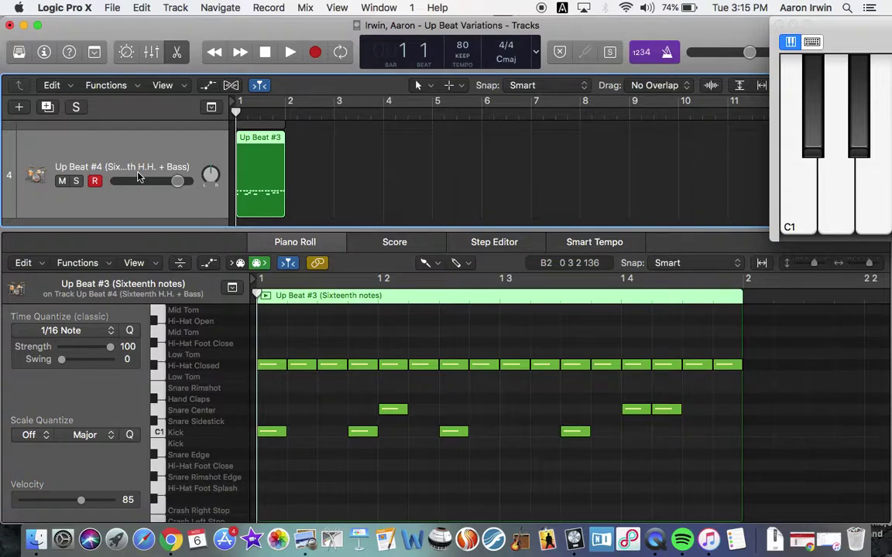
key(space)
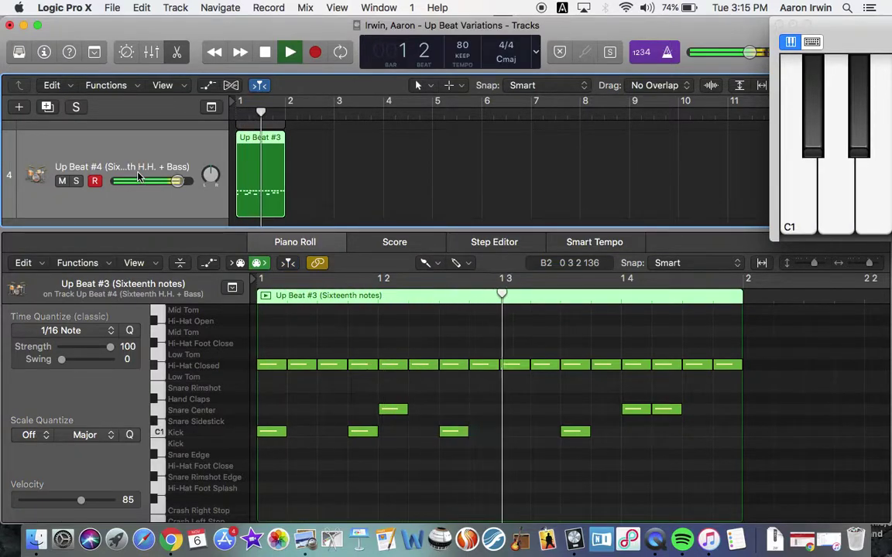
key(space)
key(Return)
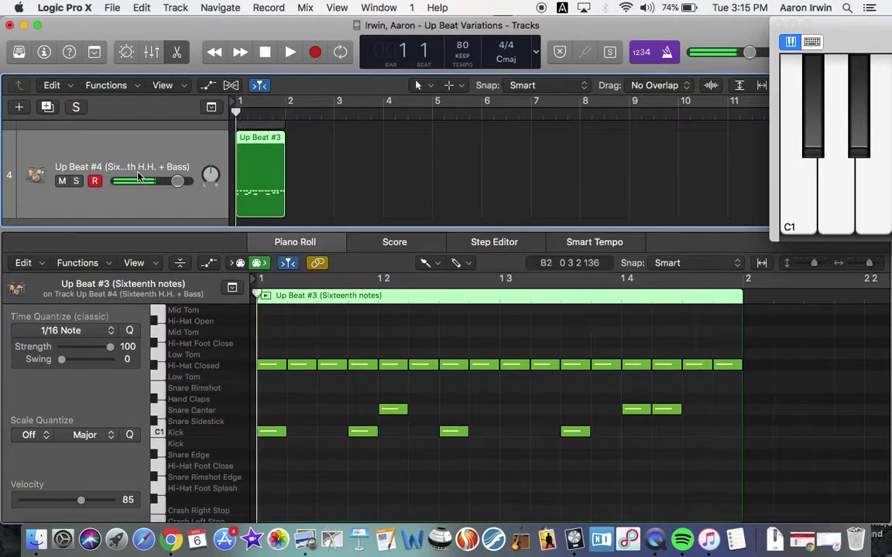
key(space)
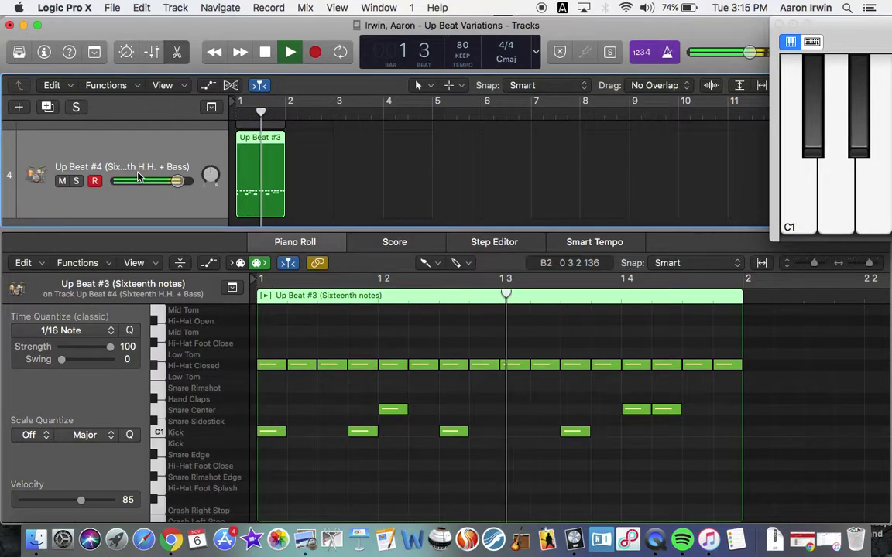
key(space)
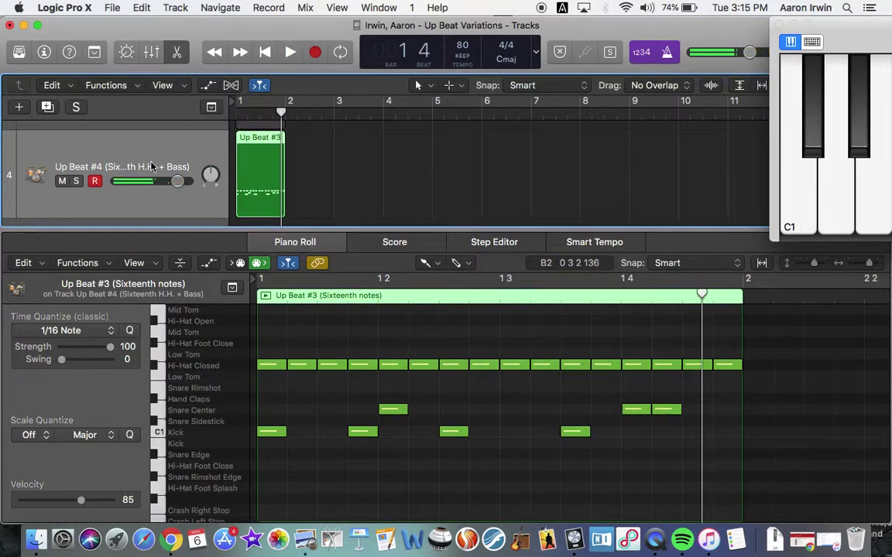
key(super+Left)
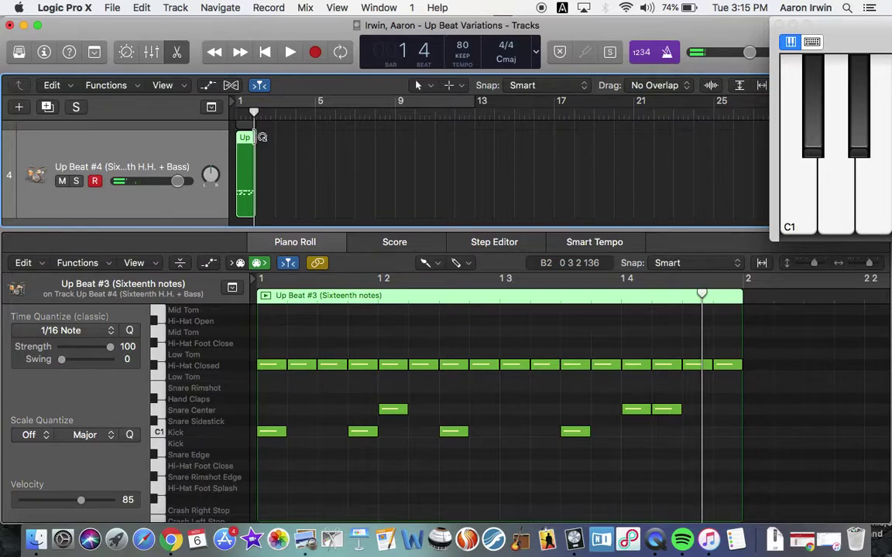
Step: Loop the Up Beat #4 region to bar 9, then compare all four beat regions' notes in the Piano Roll
drag(263, 137, 394, 159)
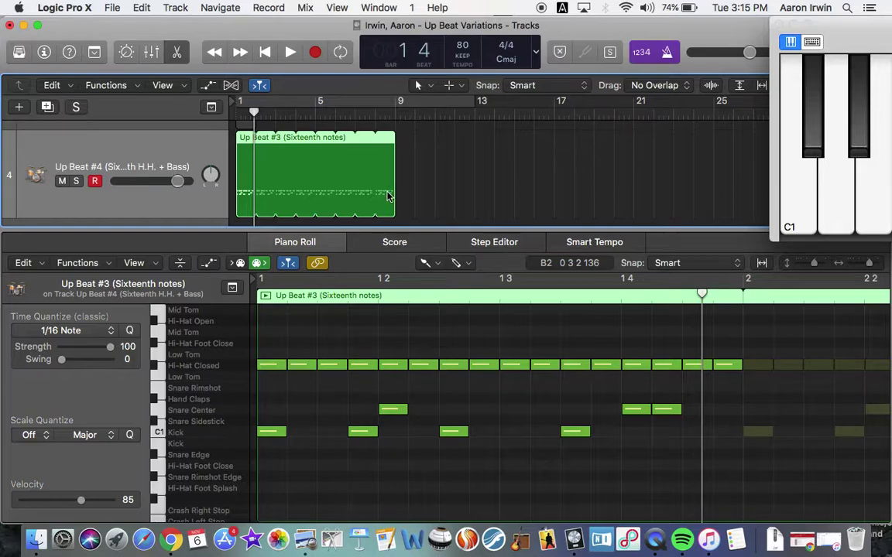
scroll(387, 195, up, 6)
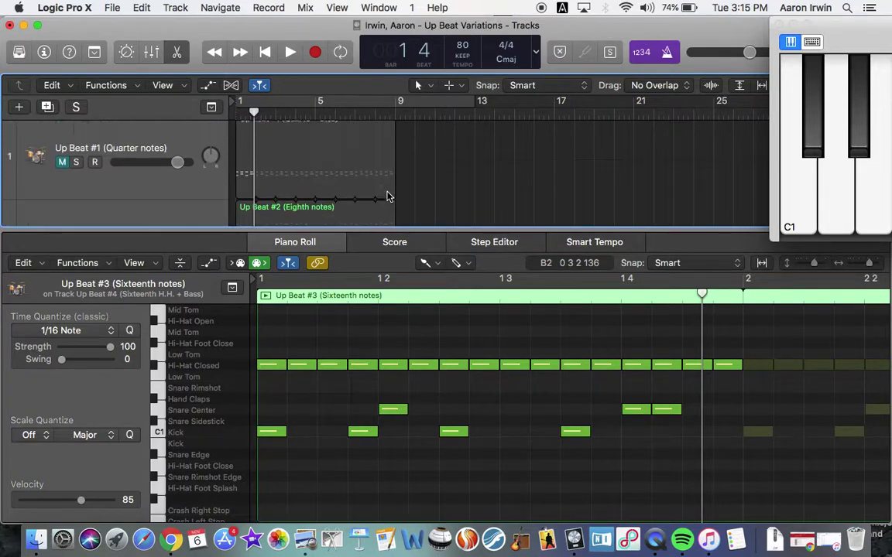
click(383, 194)
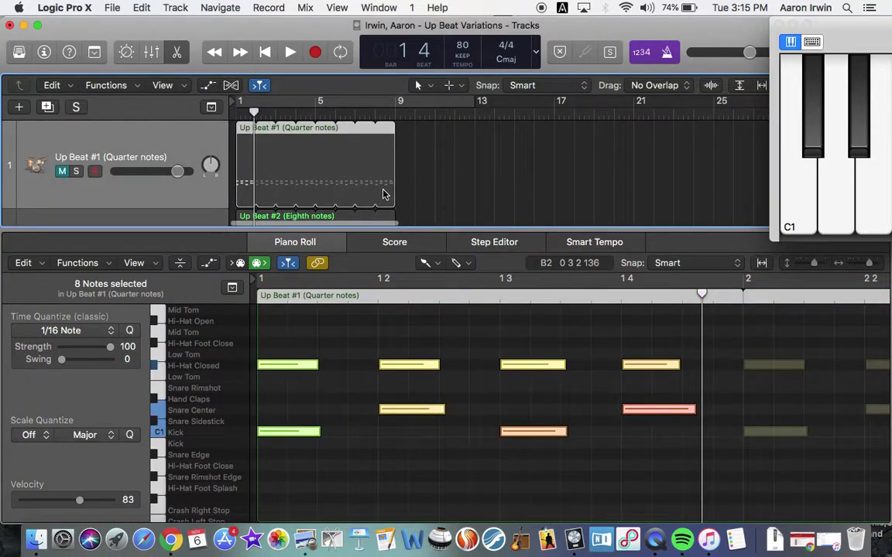
scroll(379, 192, down, 3)
click(372, 191)
scroll(371, 191, down, 3)
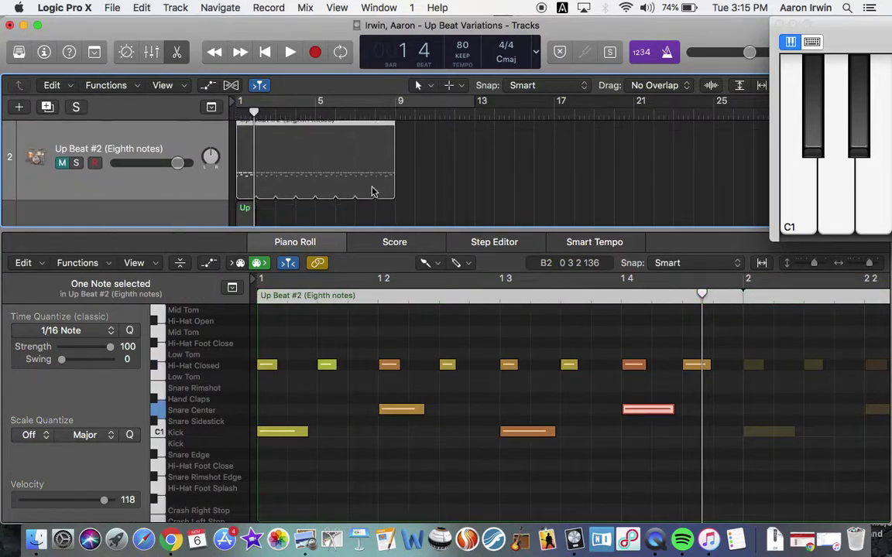
scroll(371, 191, down, 1)
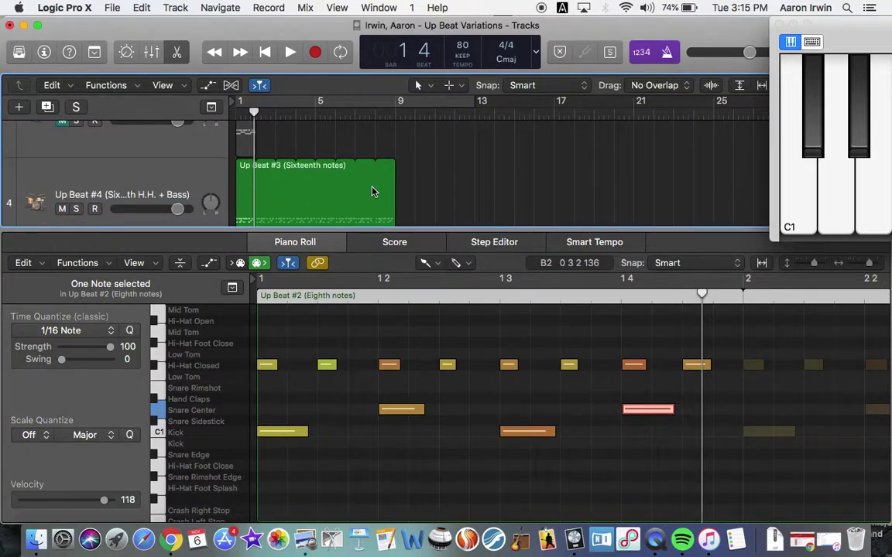
click(246, 139)
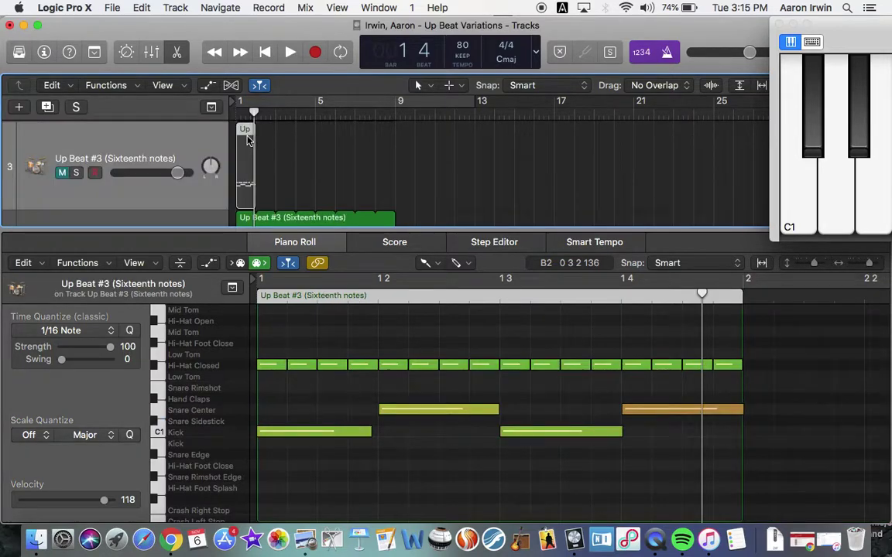
scroll(267, 200, down, 3)
click(267, 199)
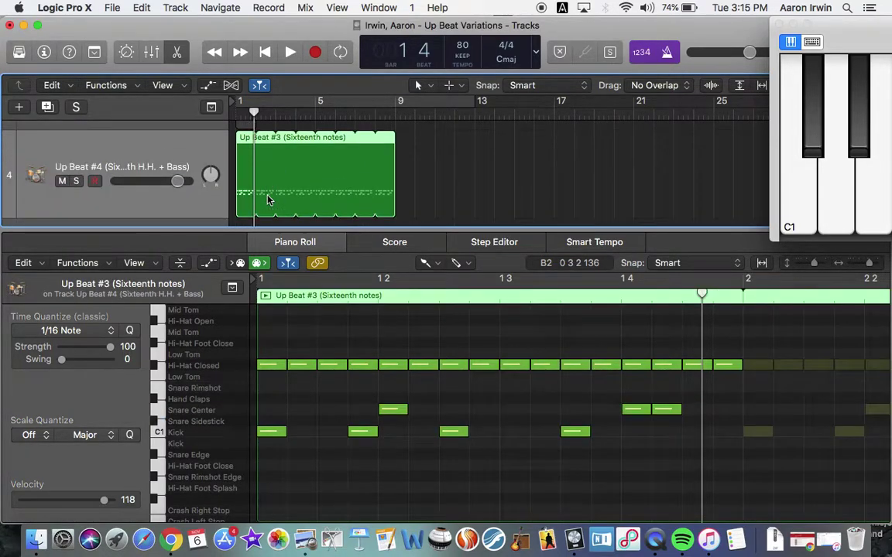